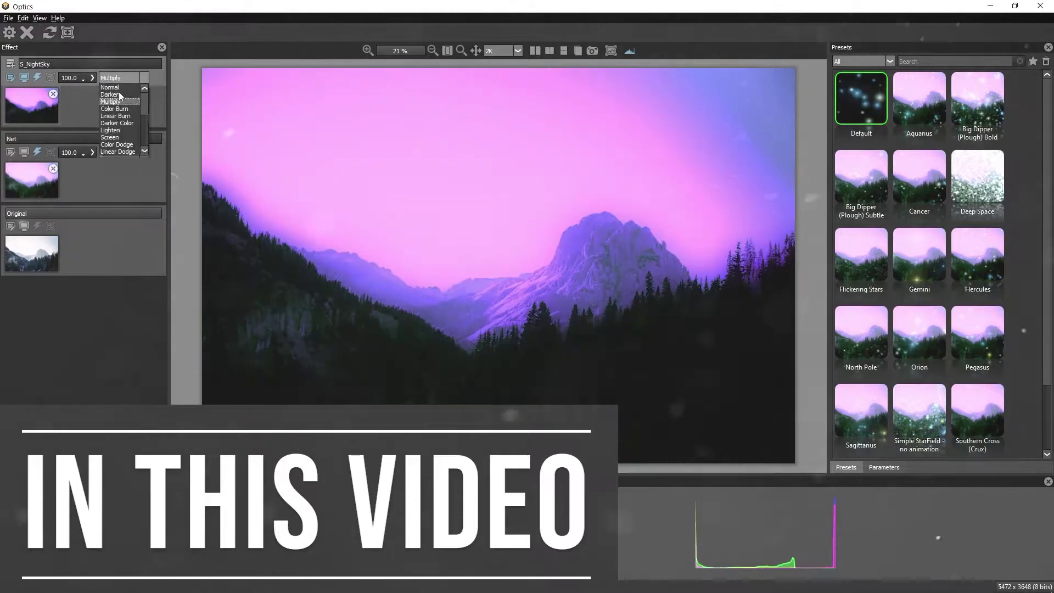
- Set the S_NightSky blend mode to Multiply and fade the Net layer to about 14 opacity
click(118, 93)
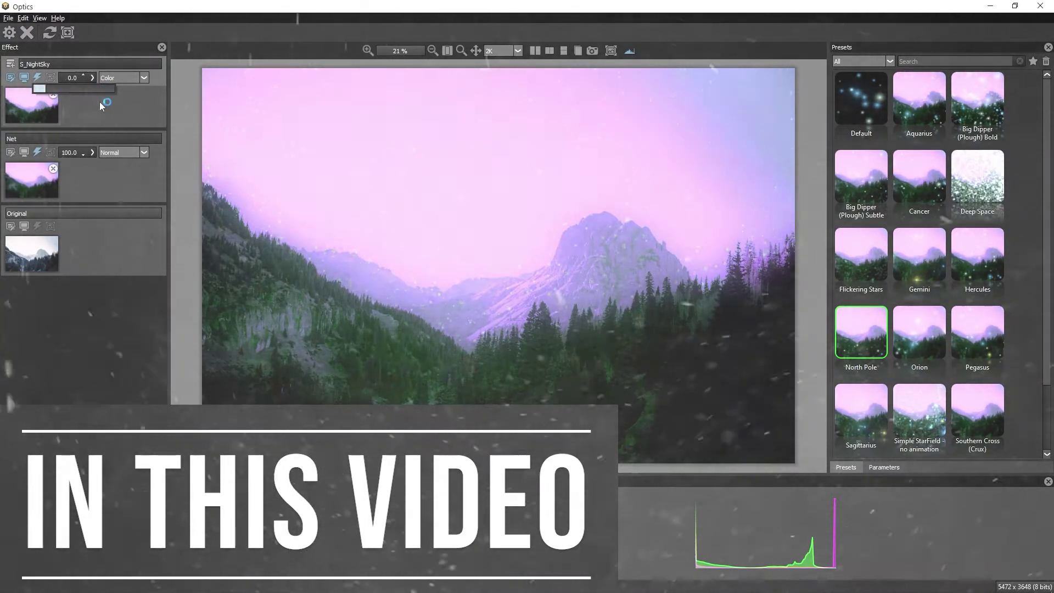
click(92, 152)
mouse_move(113, 164)
mouse_down()
mouse_move(51, 169)
mouse_move(103, 164)
mouse_up()
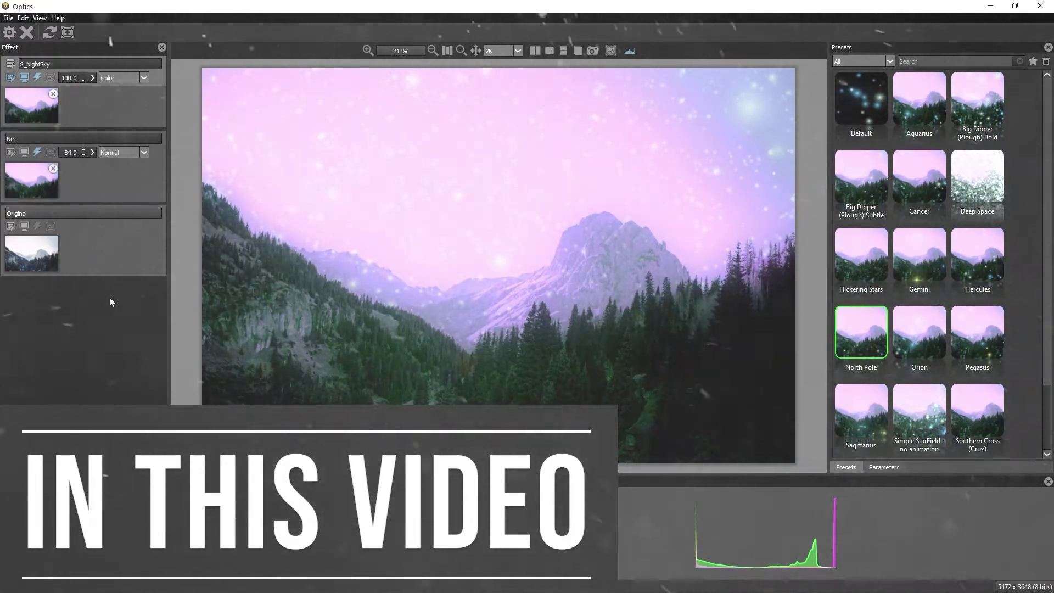
- Adjust the North Pole star size, date, saturation, glare size and streak length
click(885, 467)
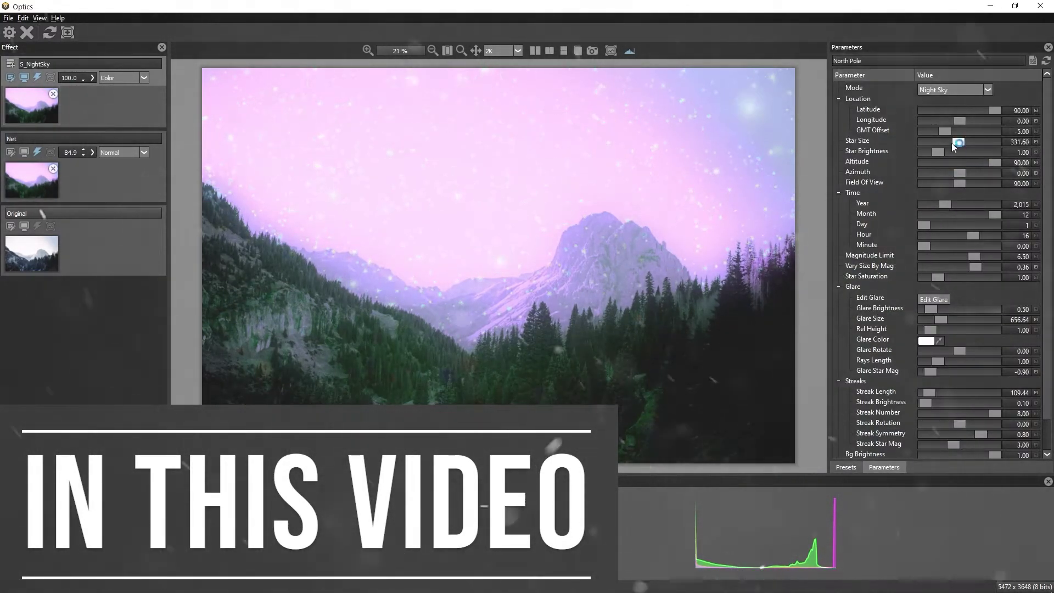
drag(975, 141, 961, 141)
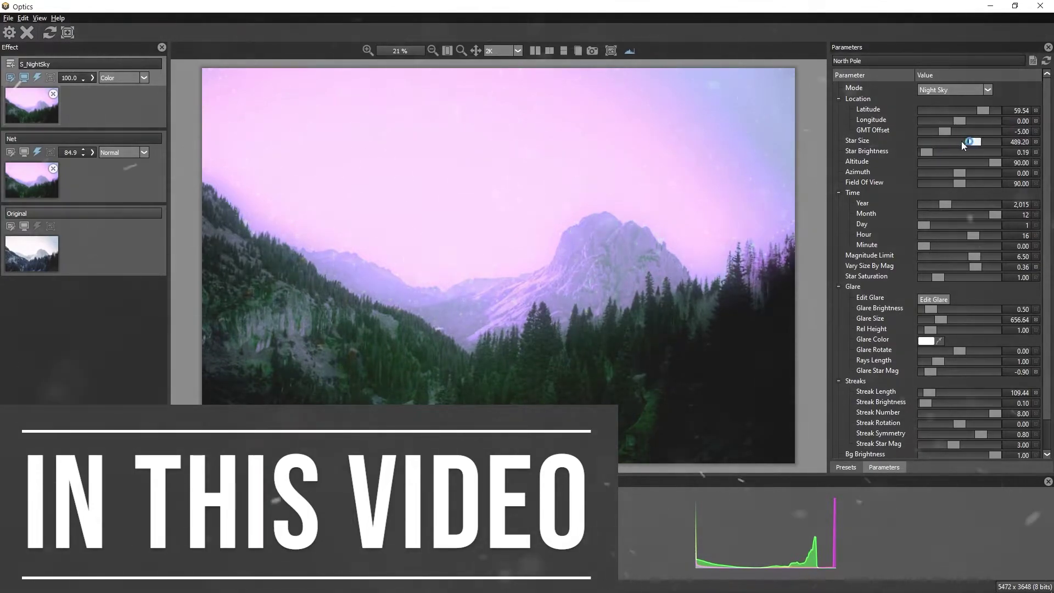
drag(924, 225, 943, 204)
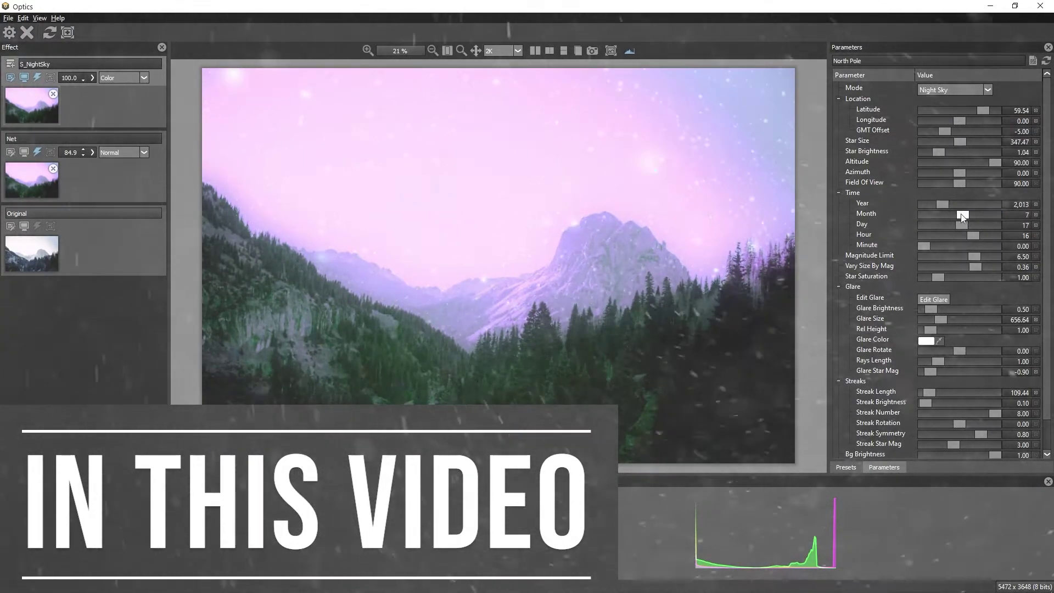
drag(976, 267, 977, 246)
mouse_move(938, 278)
mouse_down()
mouse_move(940, 310)
mouse_move(959, 320)
mouse_up()
drag(931, 330, 940, 330)
drag(930, 393, 936, 393)
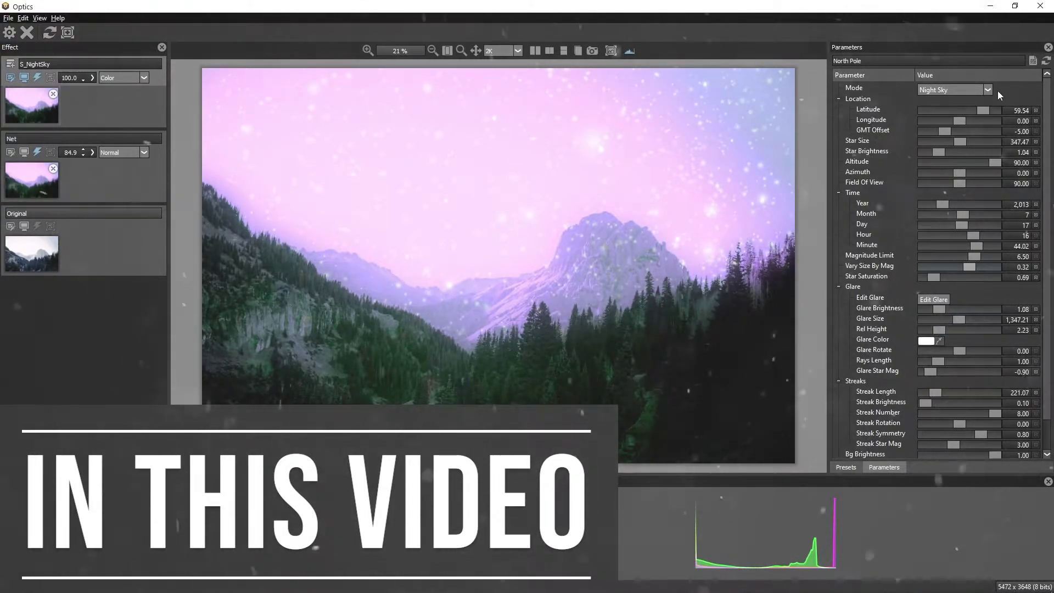
- Load a saved setup file via File > Open Setup
click(8, 18)
mouse_move(34, 54)
click(34, 29)
double_click(418, 105)
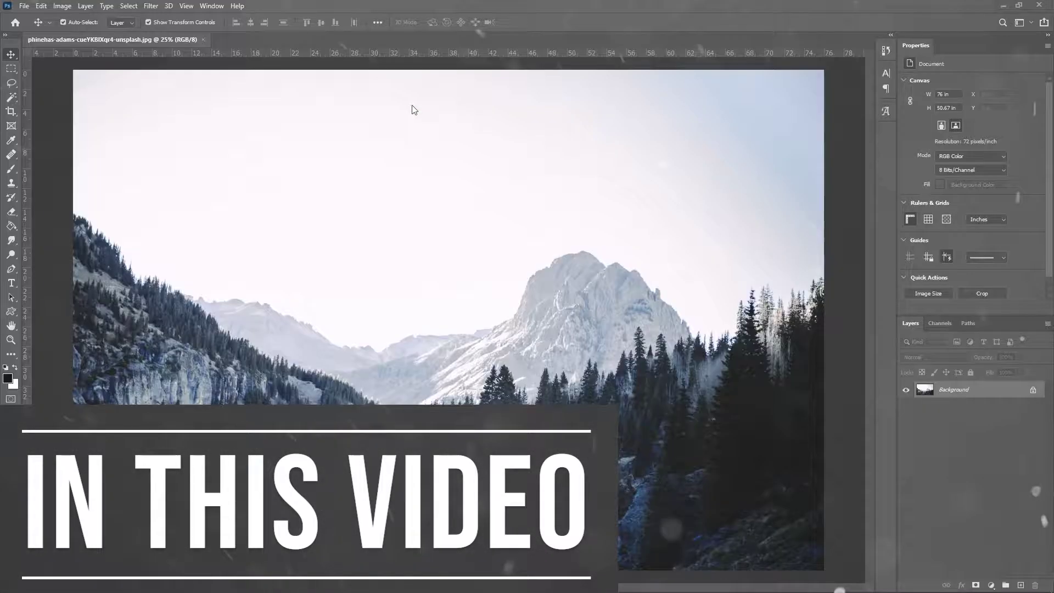
click(186, 6)
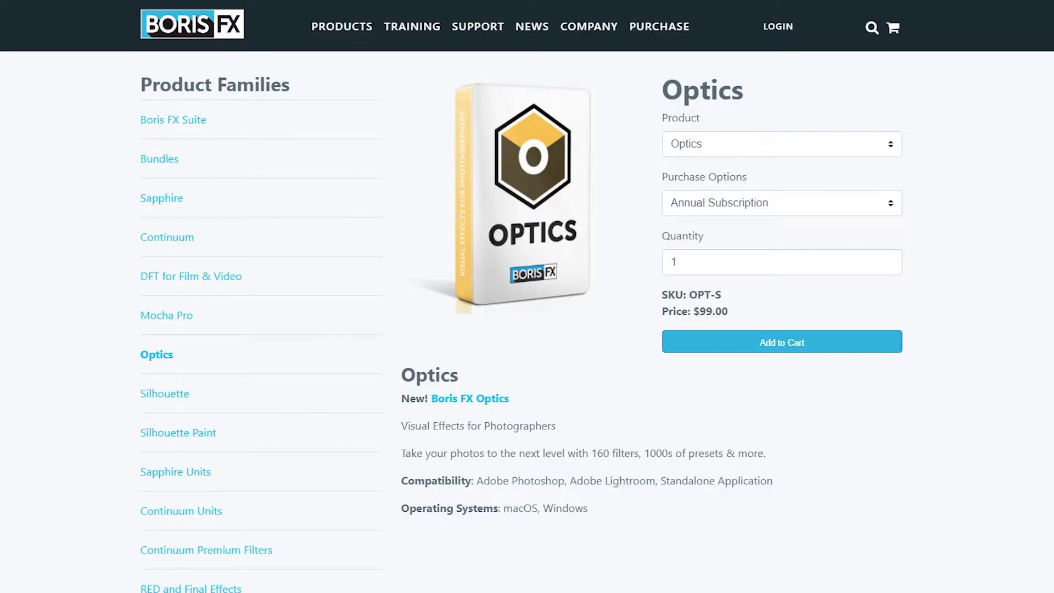
- Scroll down the Optics product page to its description and Features section
scroll(1034, 309, down, 4)
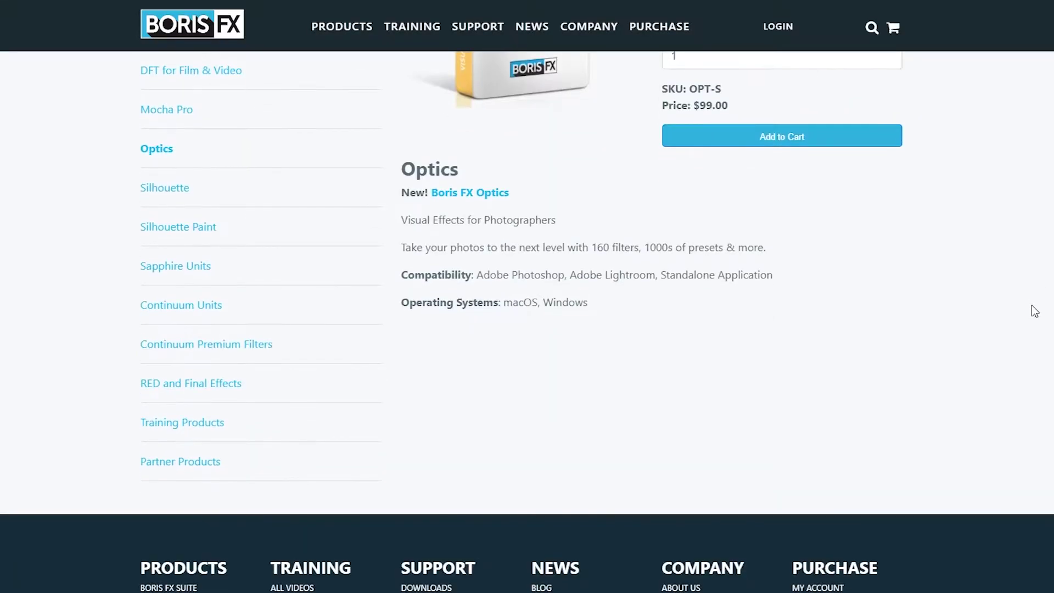
scroll(1035, 311, up, 2)
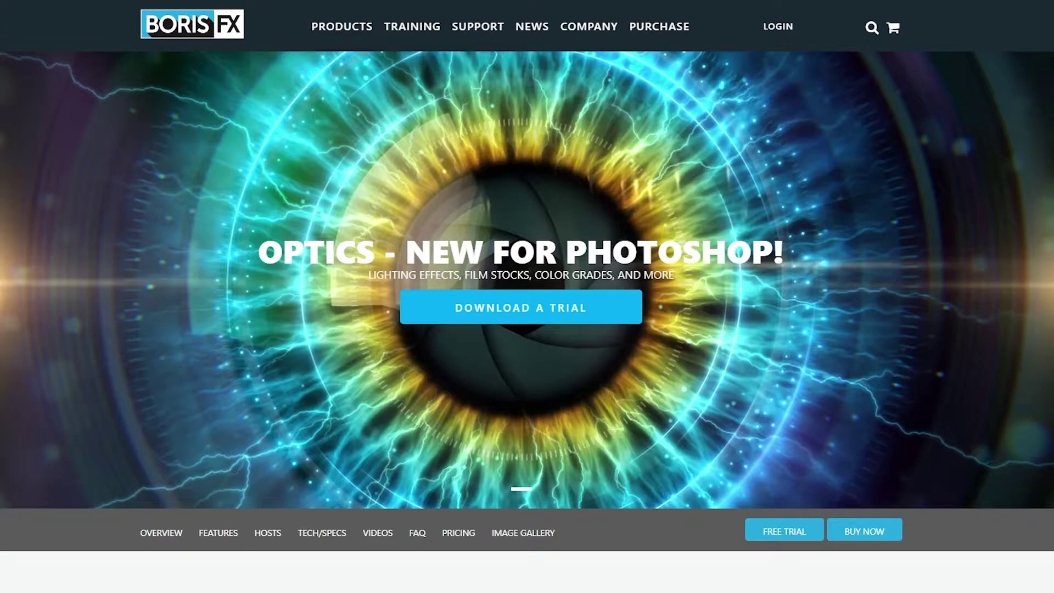
scroll(551, 419, down, 10)
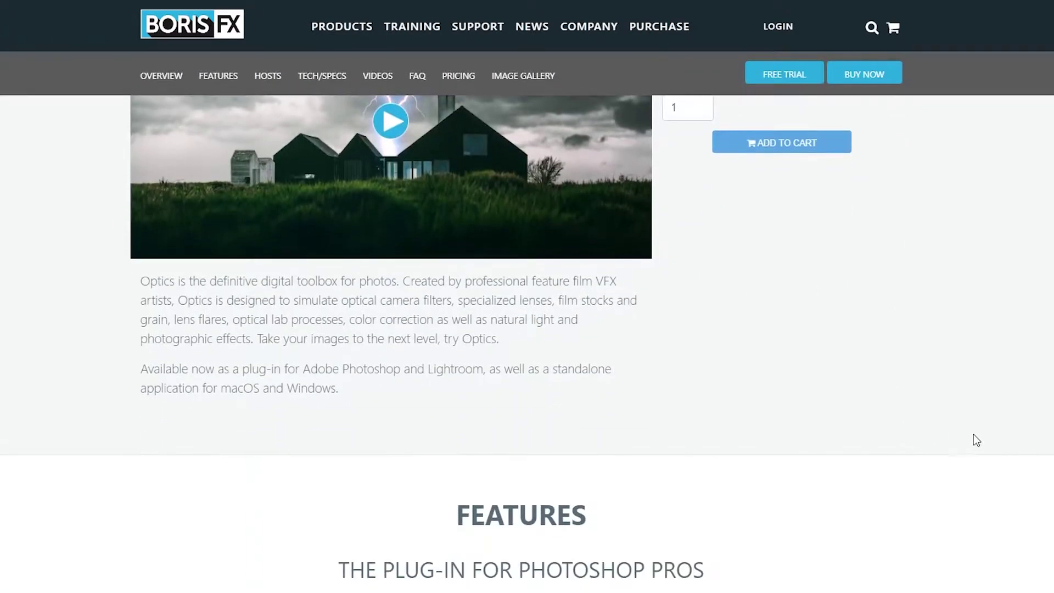
scroll(977, 440, down, 15)
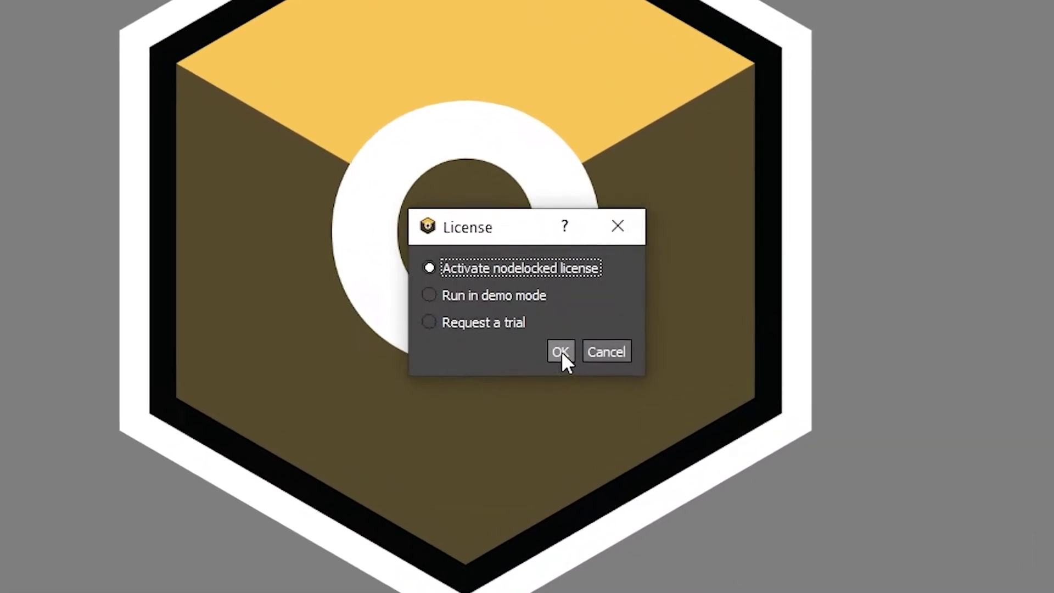
- Choose nodelocked activation for Optics and paste in the licence activation key
click(543, 322)
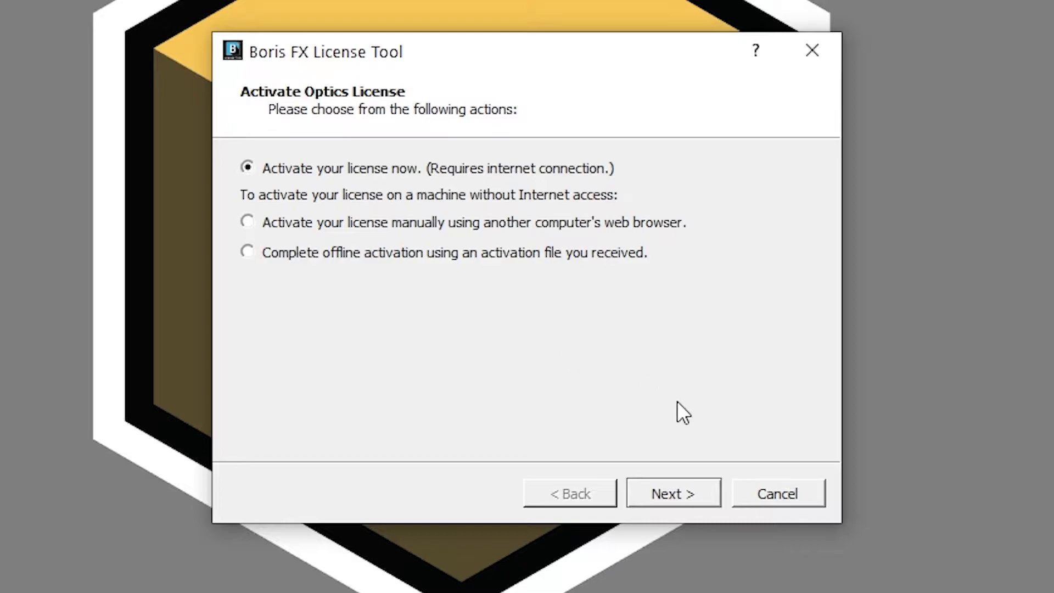
click(689, 497)
key(ctrl+v)
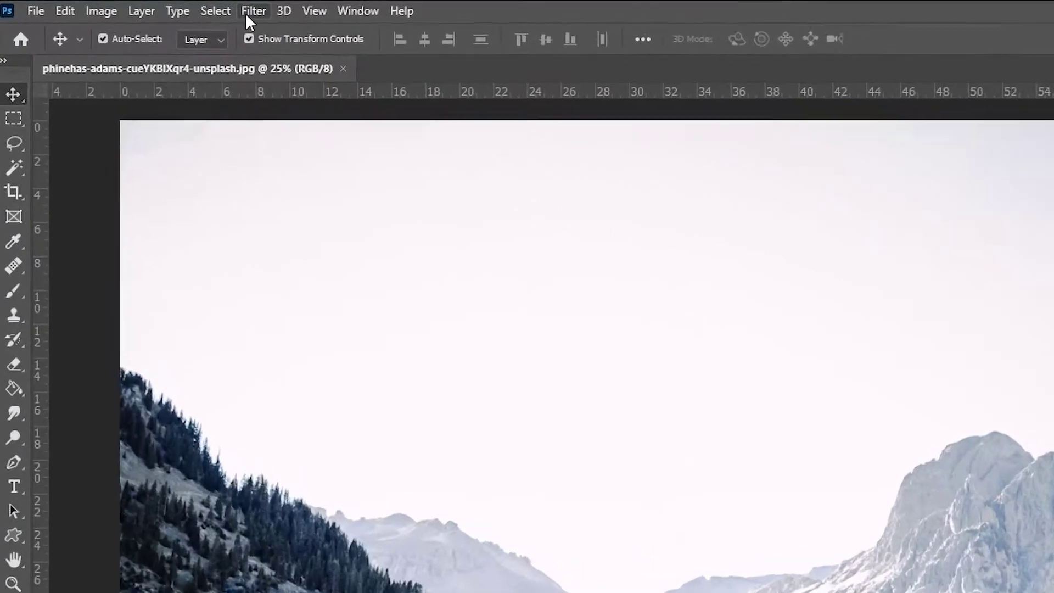
- Launch Boris FX Optics on the mountain photo from Photoshop's Filter > Boris FX menu
click(151, 6)
mouse_move(207, 238)
click(637, 512)
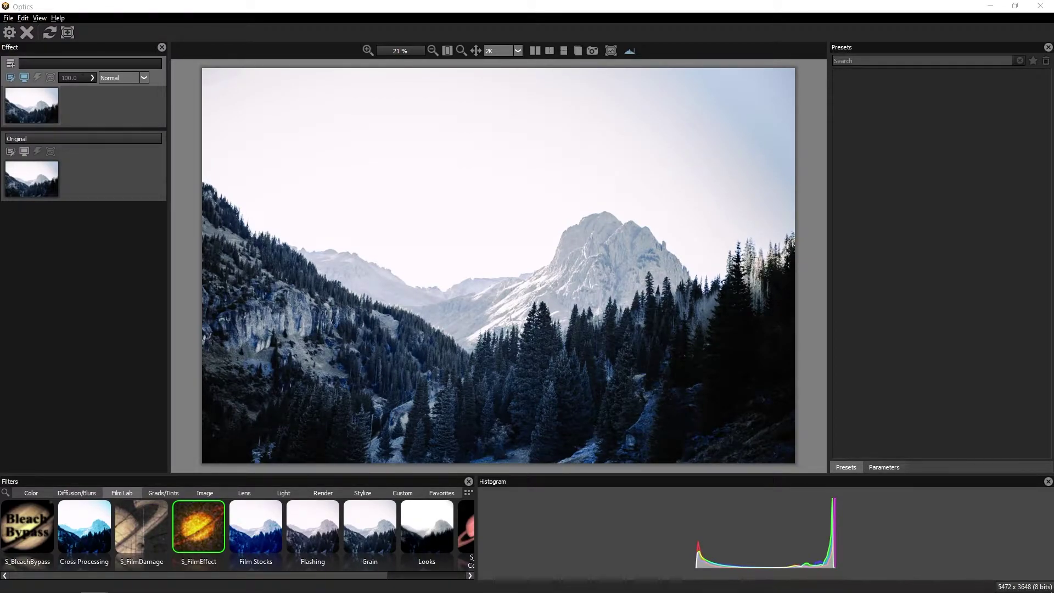
- Browse the Color filters, previewing Black and White and a Shadows/Highlights preset
click(32, 493)
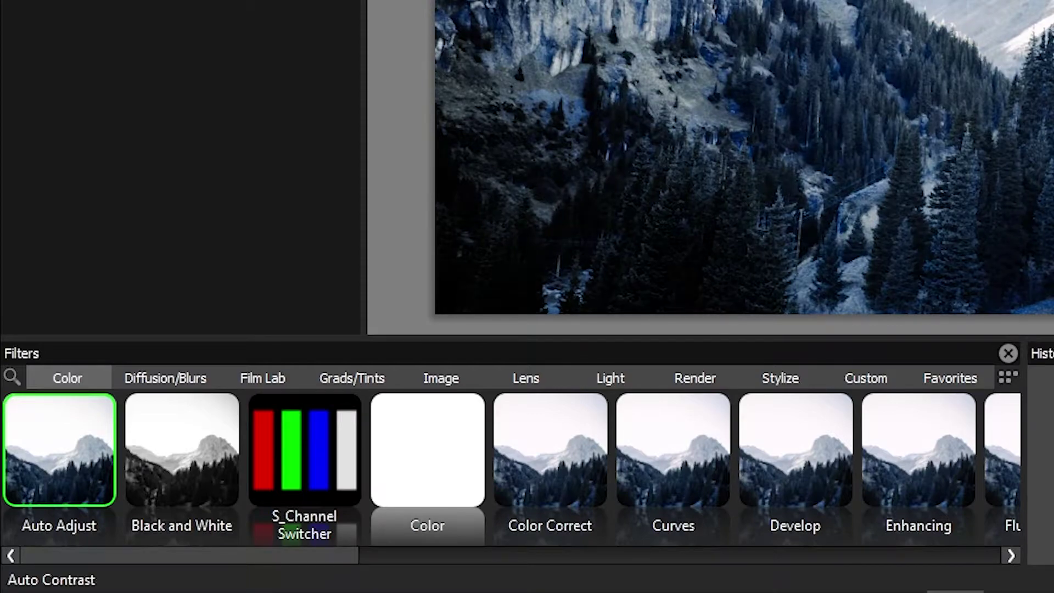
click(190, 456)
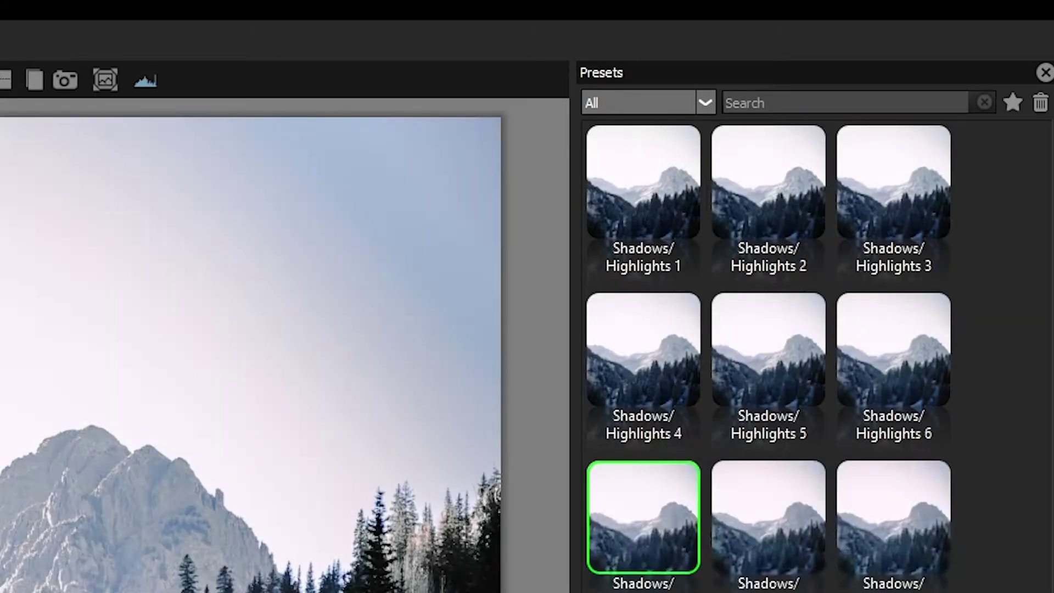
click(773, 535)
click(779, 386)
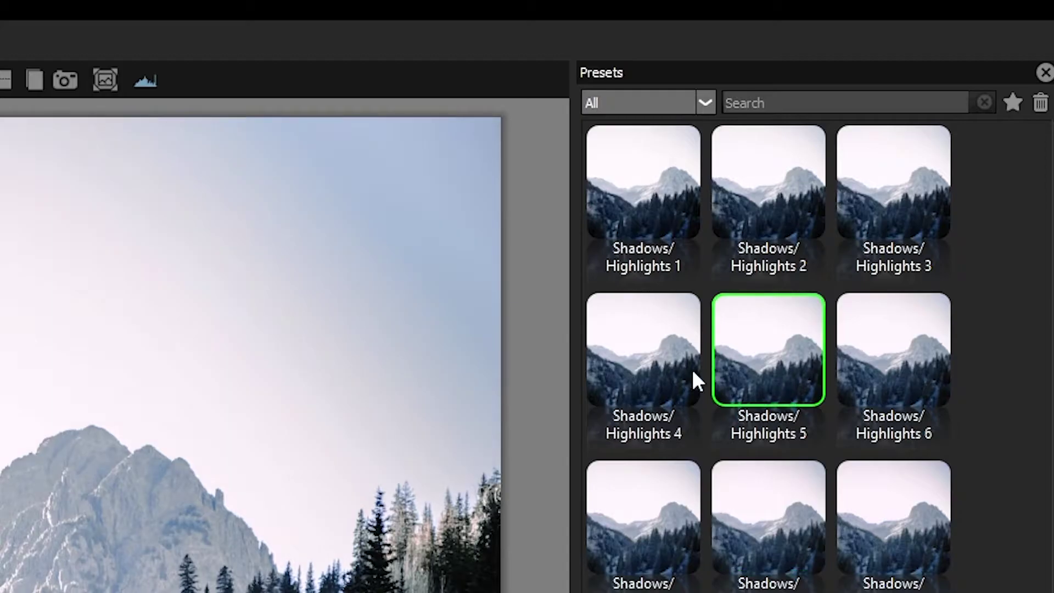
- Compare Shadows/Highlights presets 1 through 10, then bring up the Diffusion/Blurs filters
click(693, 375)
click(643, 184)
click(792, 199)
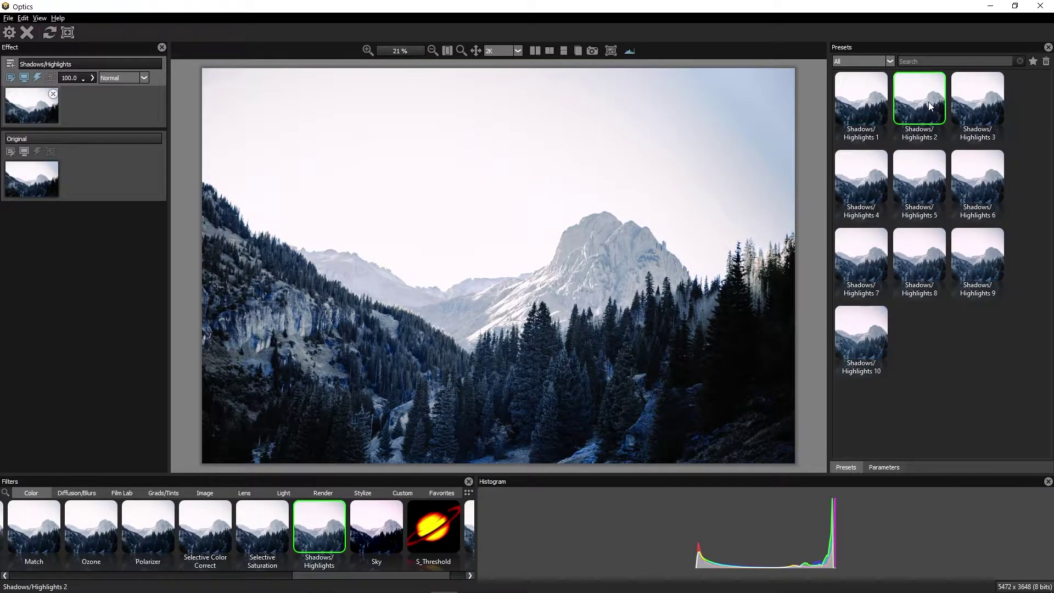
click(978, 106)
click(878, 173)
click(940, 188)
click(970, 184)
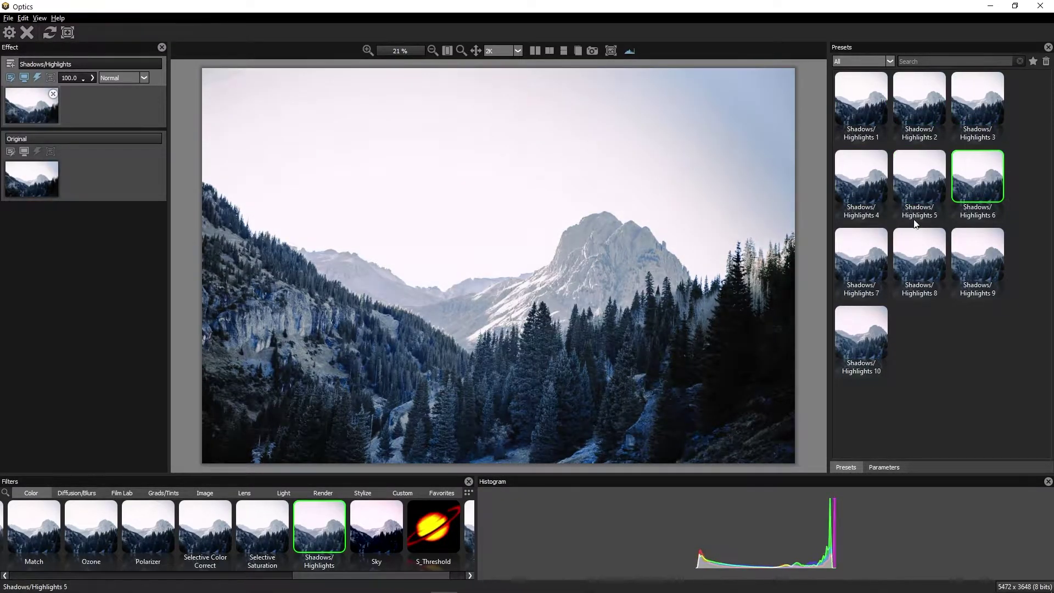
click(857, 263)
click(922, 263)
click(964, 267)
click(862, 344)
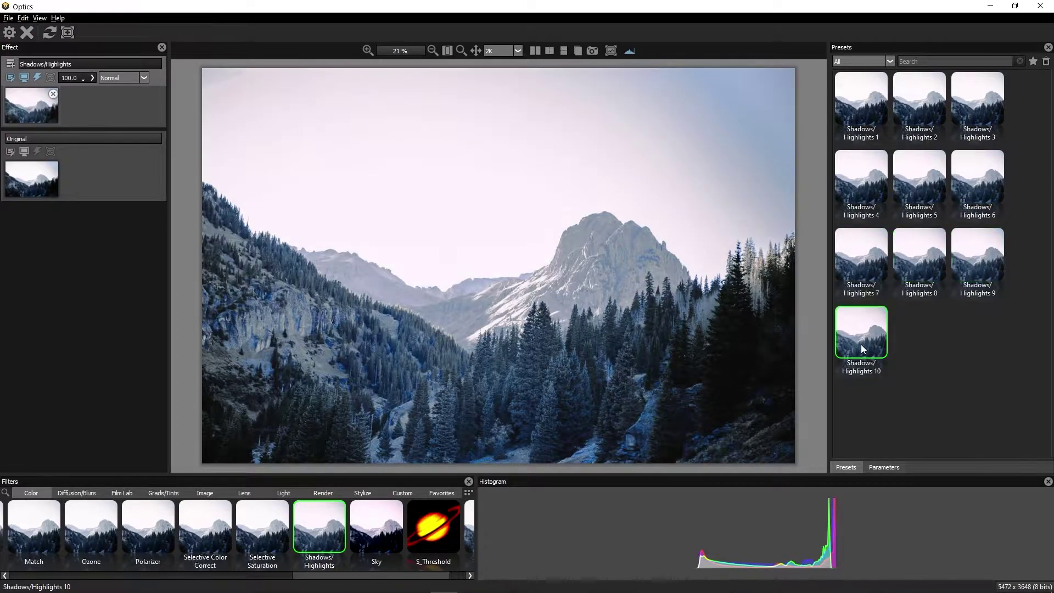
click(76, 493)
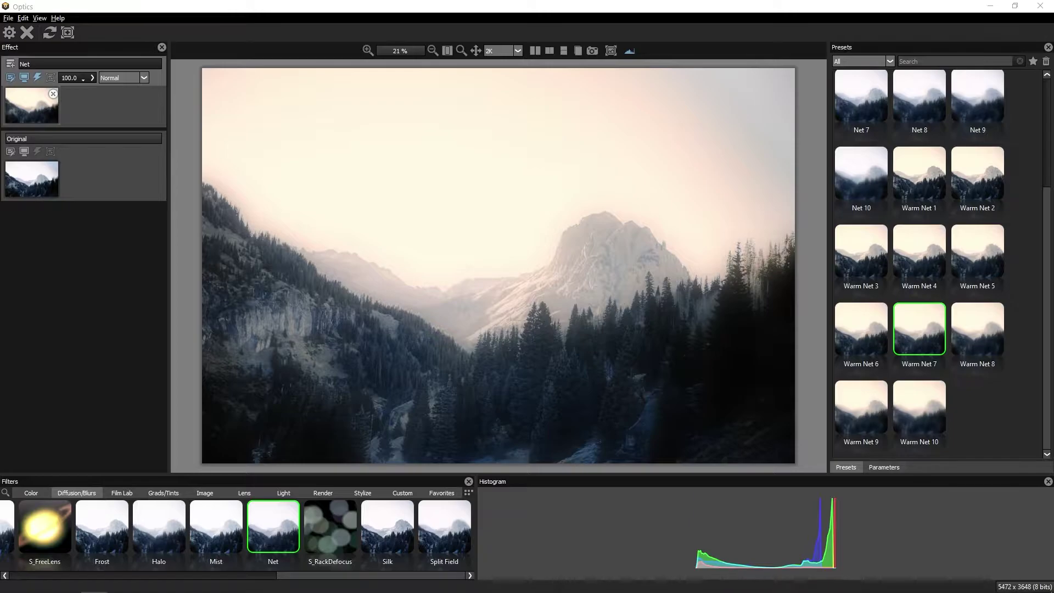
- Tune Warm Net 7's colour balance, temperature, opacity, contrast and hue sliders
click(901, 468)
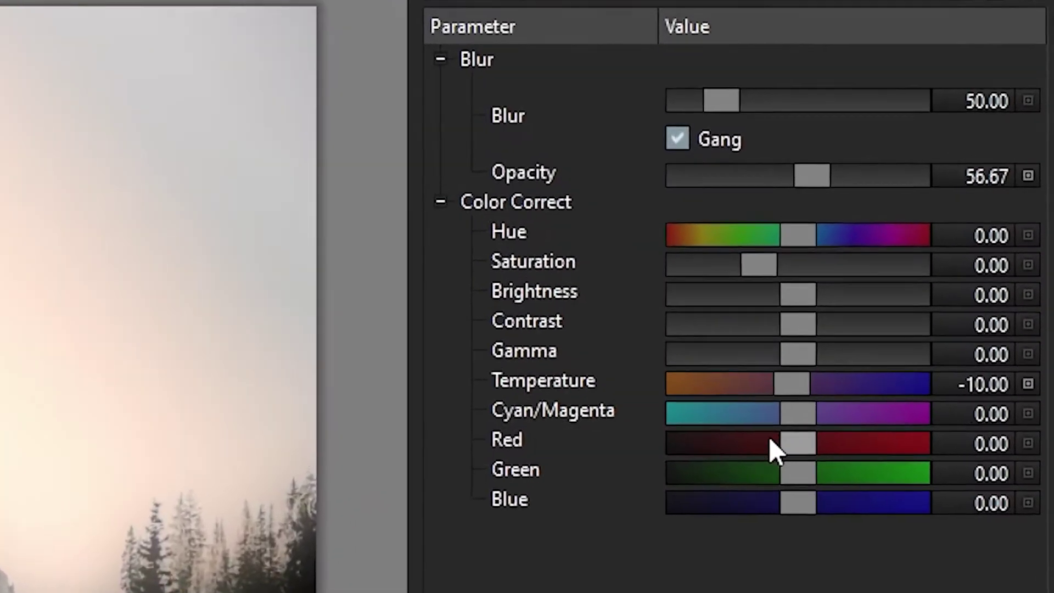
mouse_move(782, 416)
mouse_down()
mouse_move(721, 417)
mouse_move(800, 416)
mouse_move(789, 431)
mouse_up()
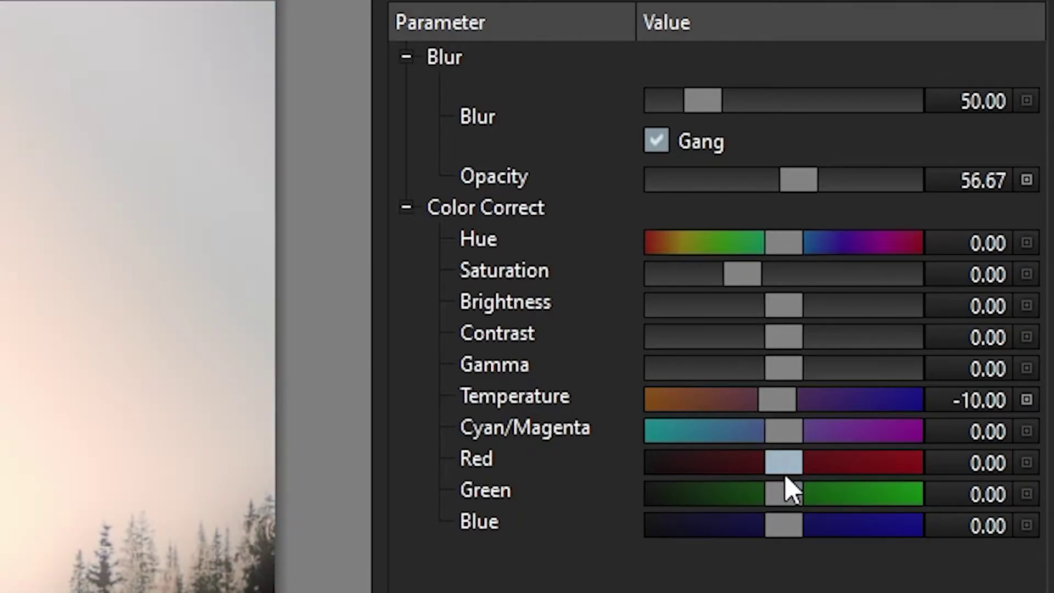
drag(785, 492, 793, 538)
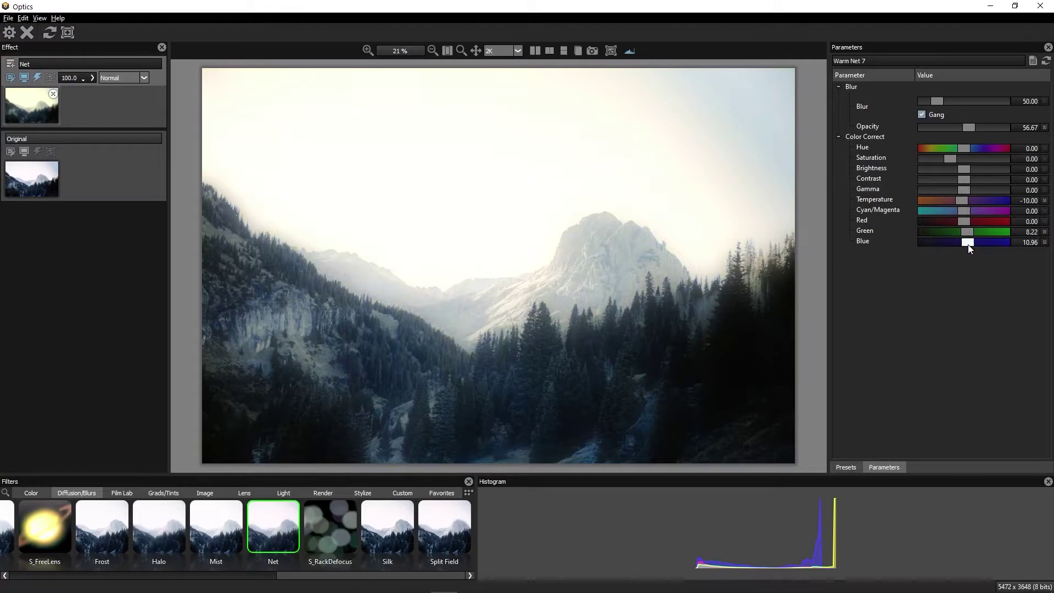
click(967, 199)
drag(965, 199, 964, 200)
drag(969, 130, 967, 158)
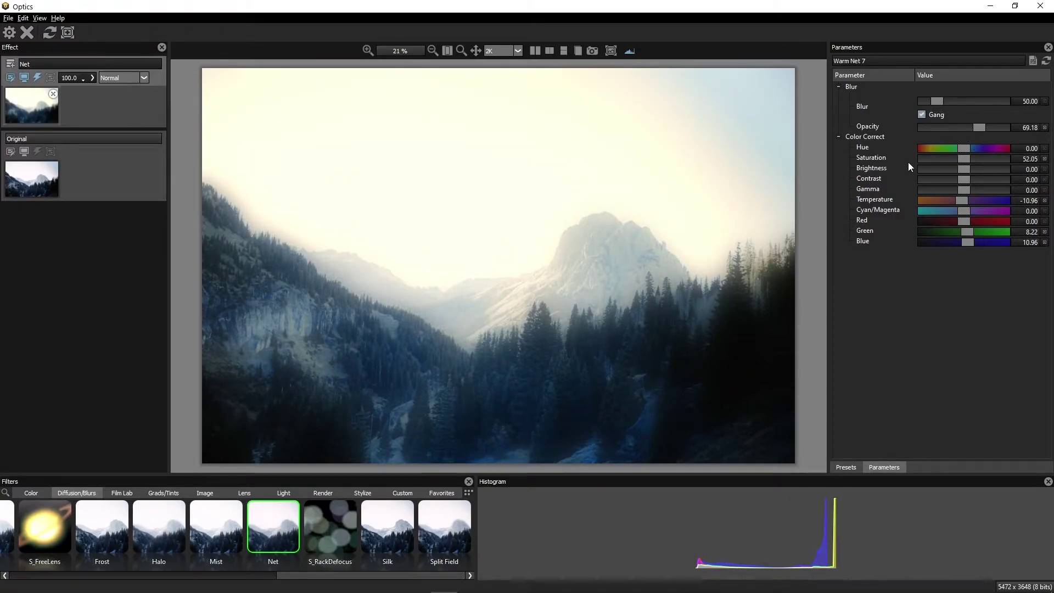
drag(964, 180, 950, 192)
drag(965, 148, 971, 148)
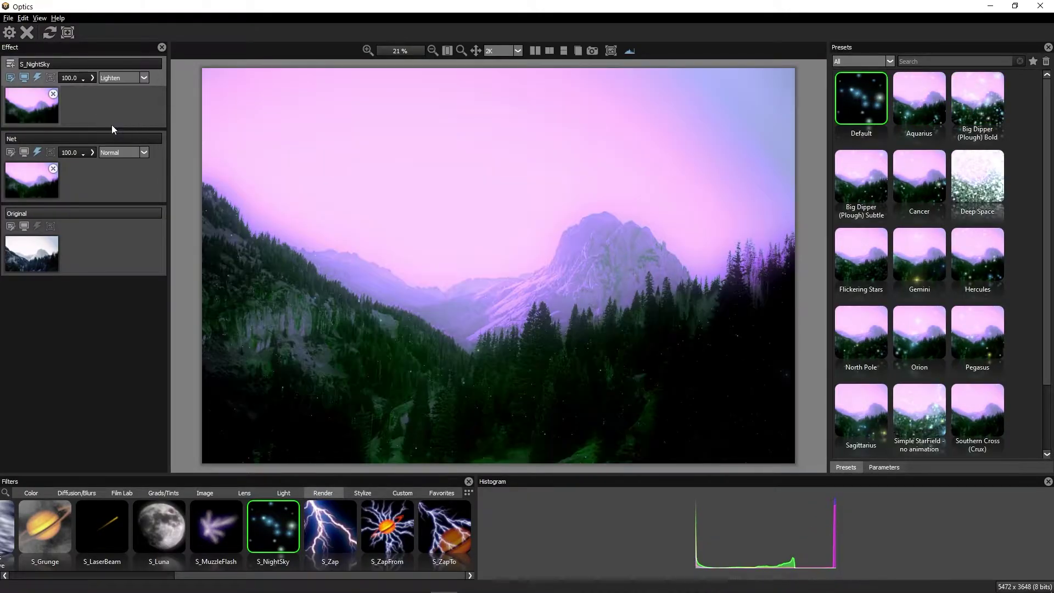
- Set the S_NightSky blend mode to Color and the Net layer opacity to 84.9
click(120, 78)
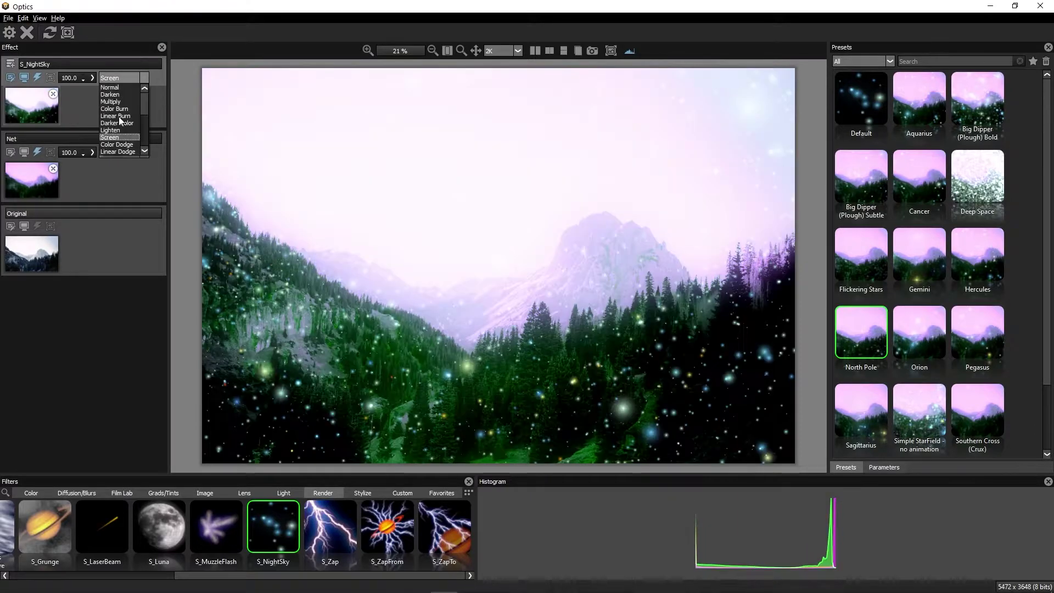
click(115, 91)
scroll(131, 81, up, 8)
click(444, 205)
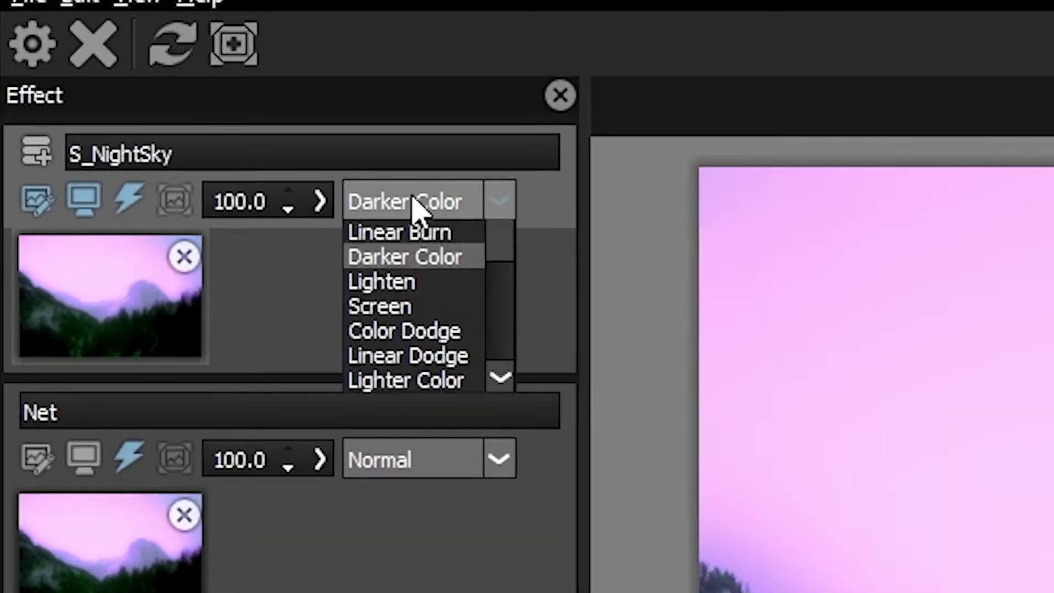
scroll(419, 412, down, 3)
click(442, 313)
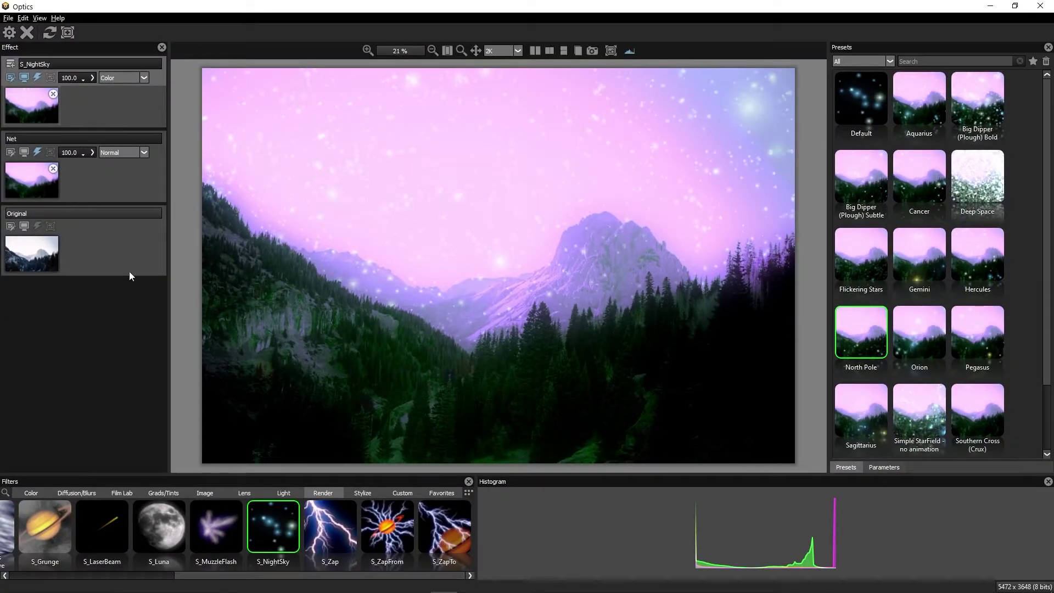
drag(288, 459, 274, 498)
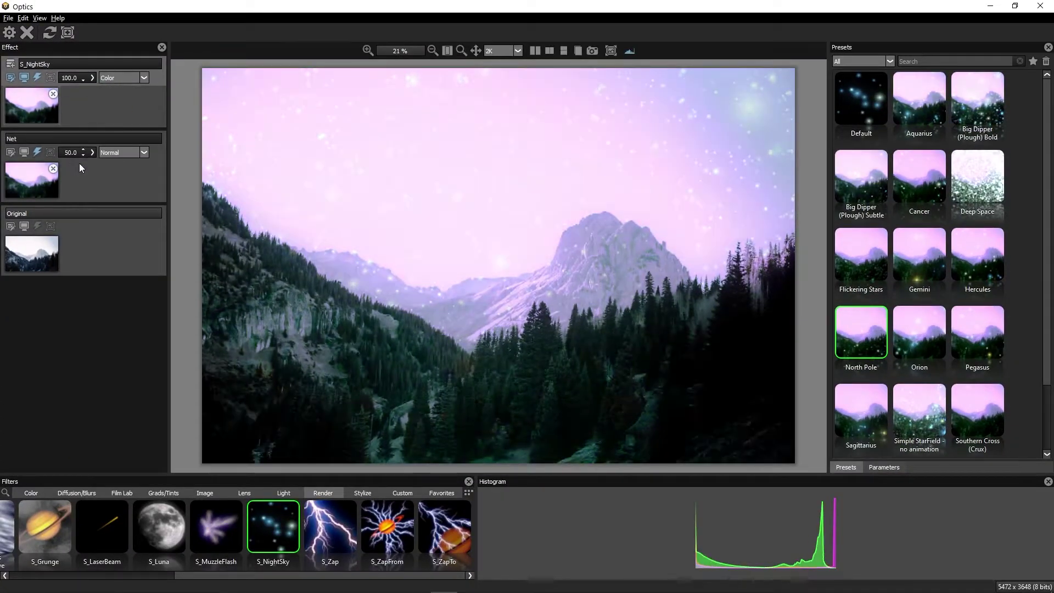
drag(79, 163, 110, 298)
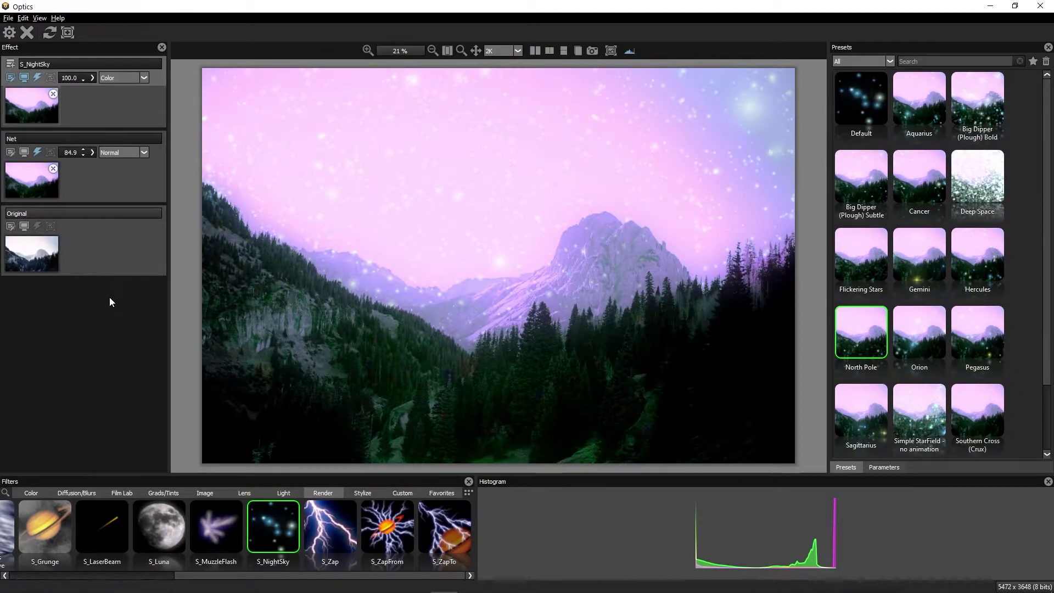
- Adjust North Pole star size, latitude, date, saturation, glare and streak length
click(884, 467)
mouse_move(954, 144)
mouse_down()
mouse_move(983, 142)
mouse_move(975, 141)
mouse_move(984, 110)
mouse_move(960, 142)
mouse_up()
drag(924, 225, 963, 215)
click(976, 267)
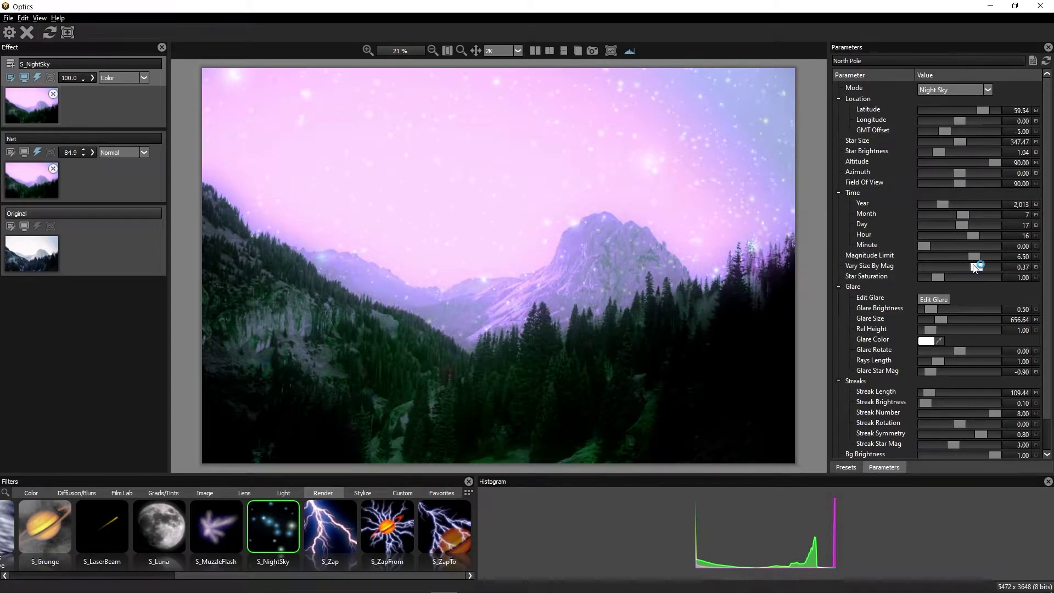
drag(976, 267, 959, 320)
drag(930, 330, 939, 330)
drag(930, 393, 935, 392)
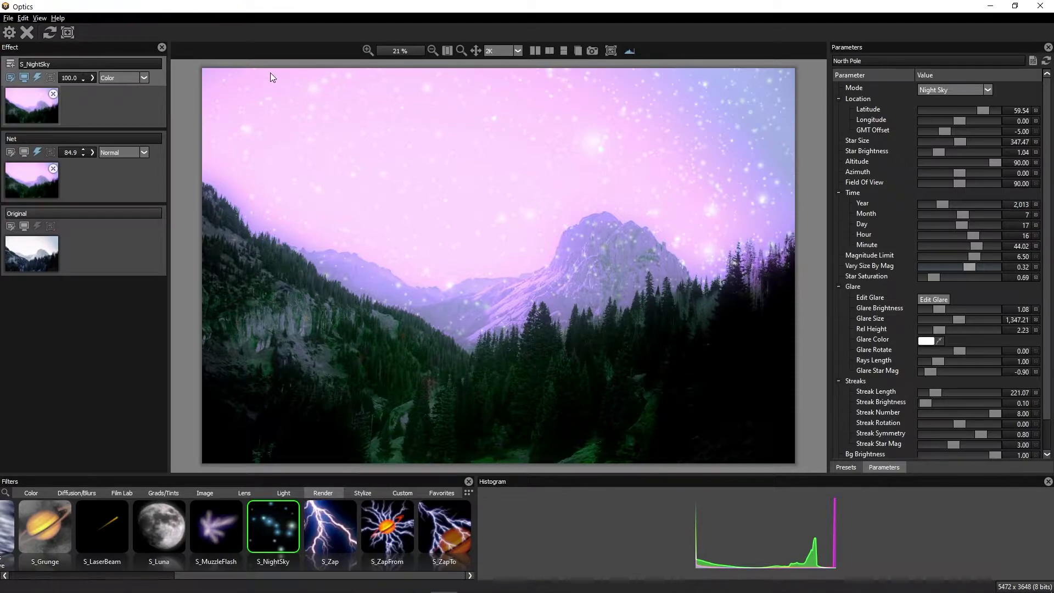
- Apply the night-sky effect back to Photoshop and relaunch Optics on the mountain photo
click(9, 32)
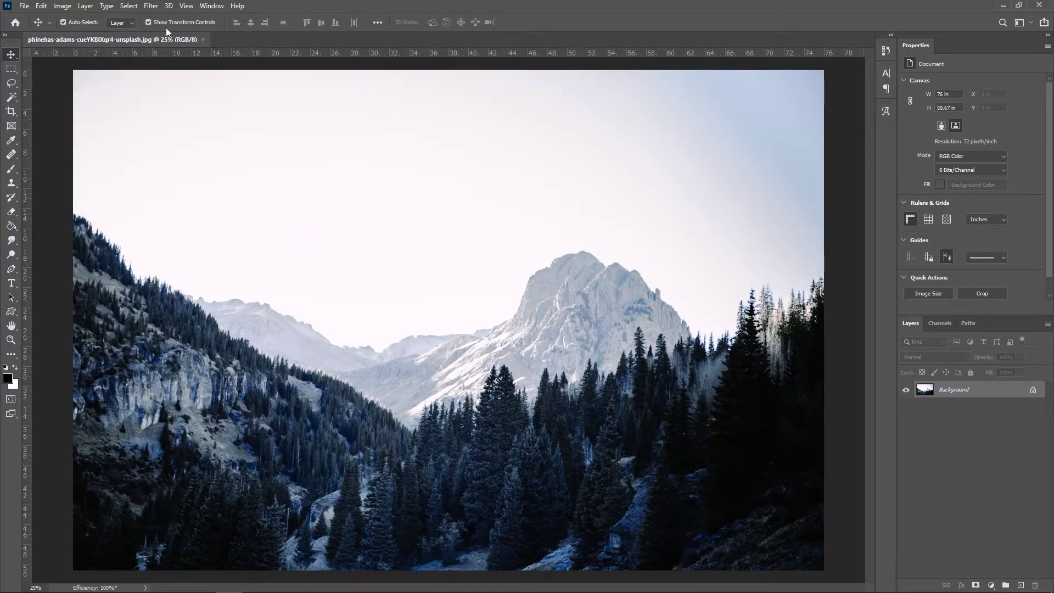
click(186, 6)
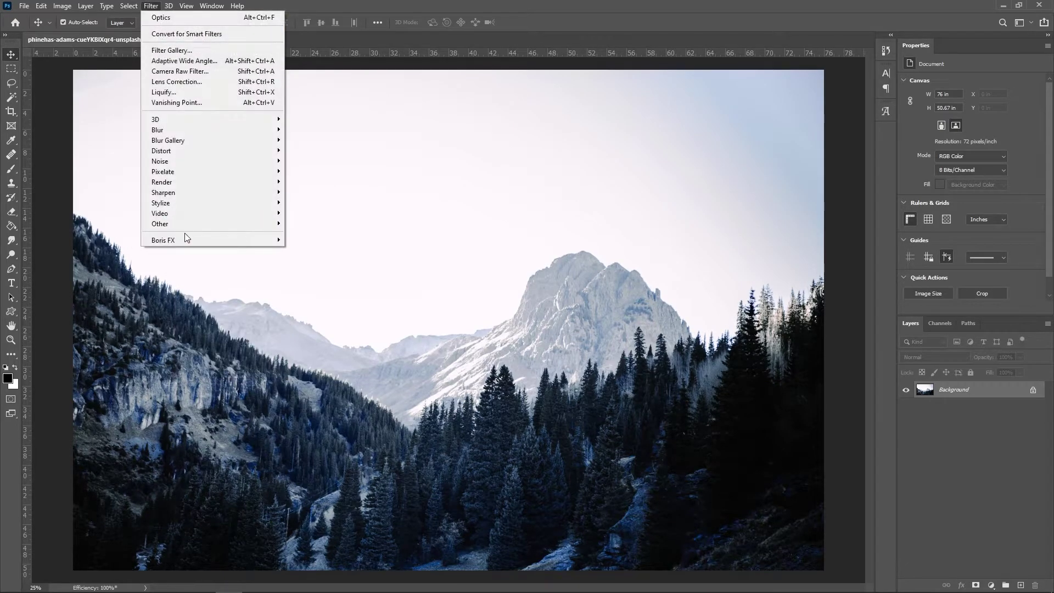
click(311, 244)
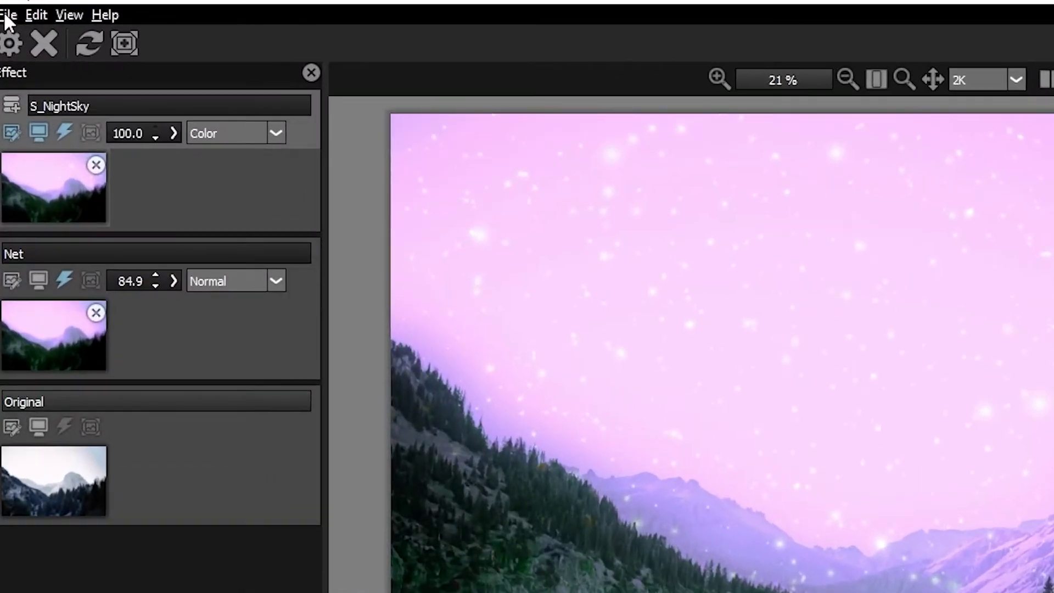
- Save the current effect setup as 'stars' in the Downloads folder
click(8, 18)
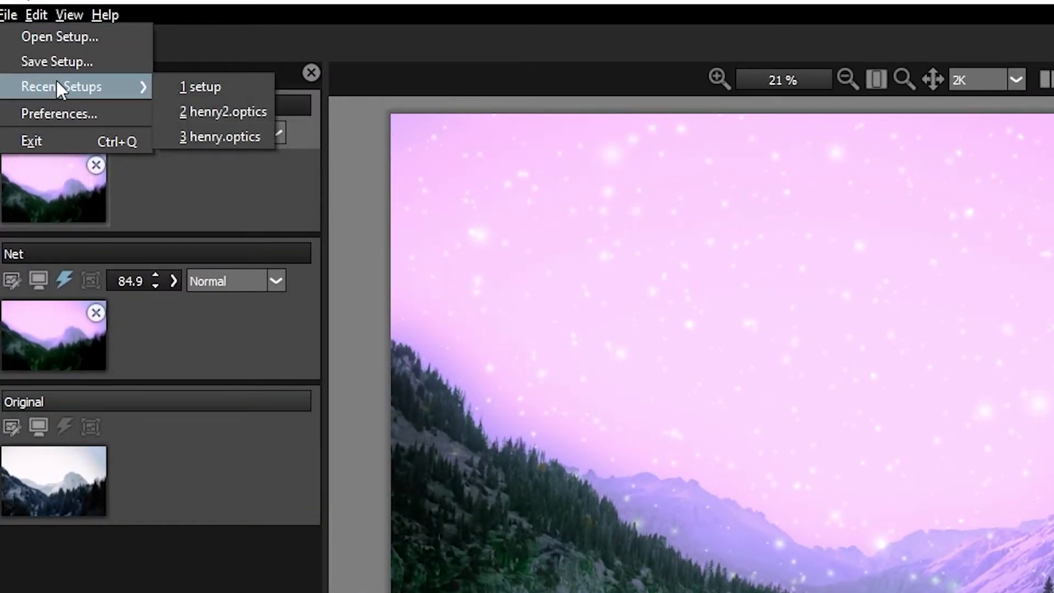
click(55, 61)
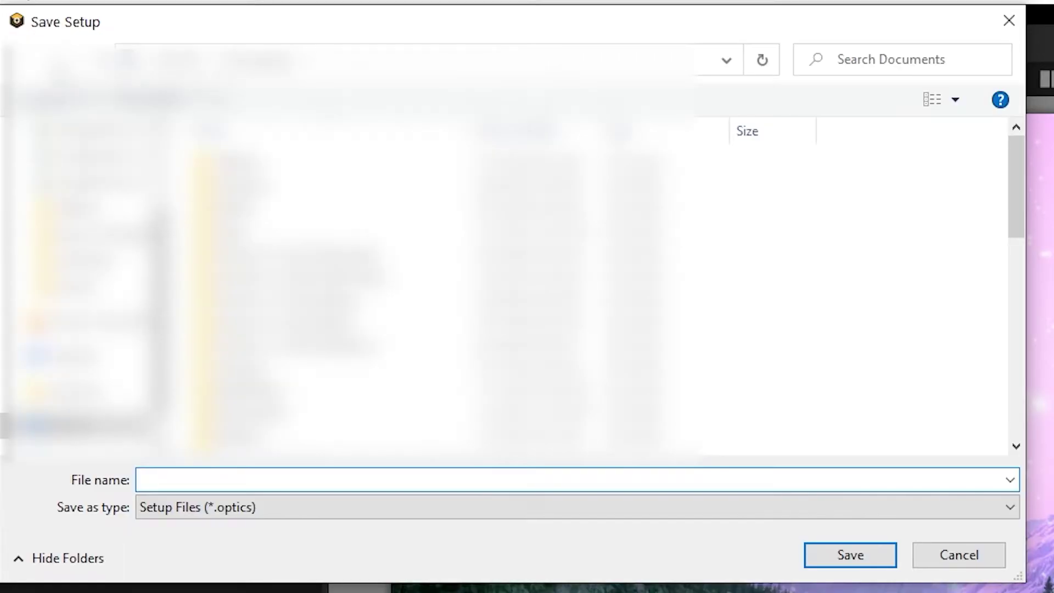
click(82, 201)
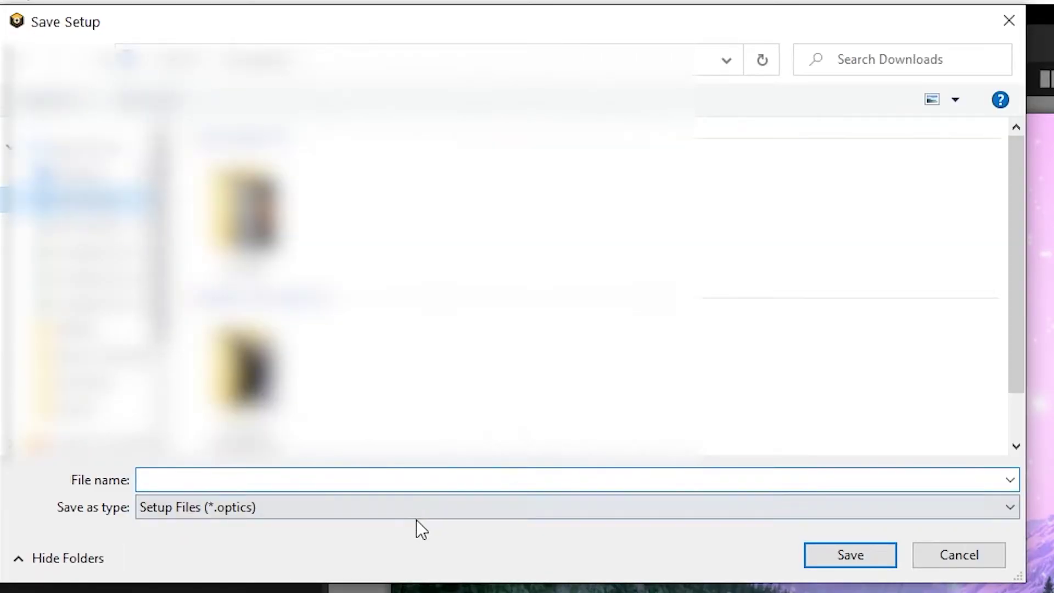
click(329, 482)
text(stars)
click(851, 555)
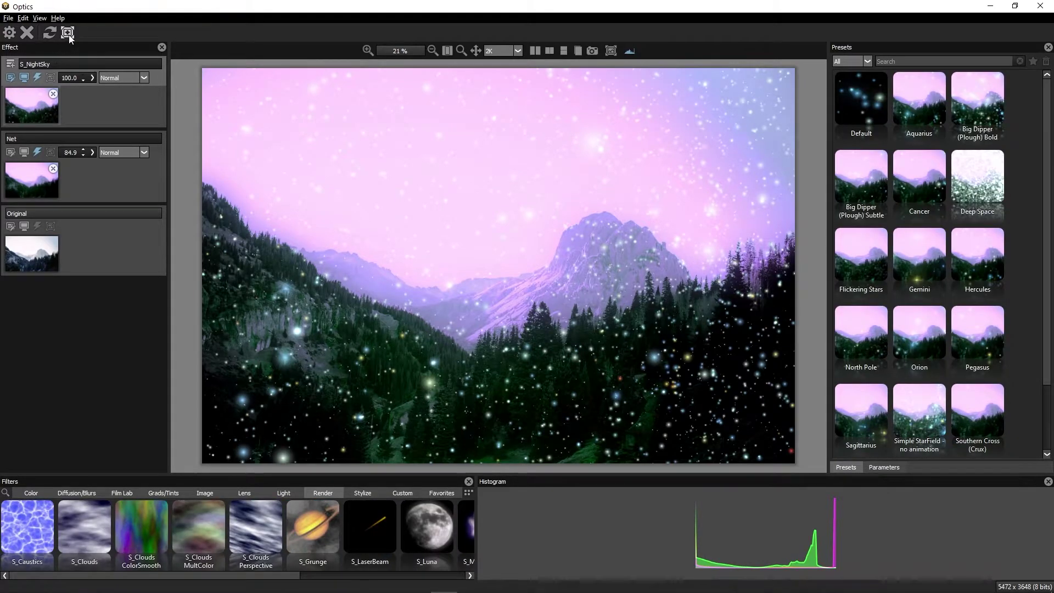
- Add a gradient mask to S_NightSky, keep Normal blending, then remove the mask
click(67, 32)
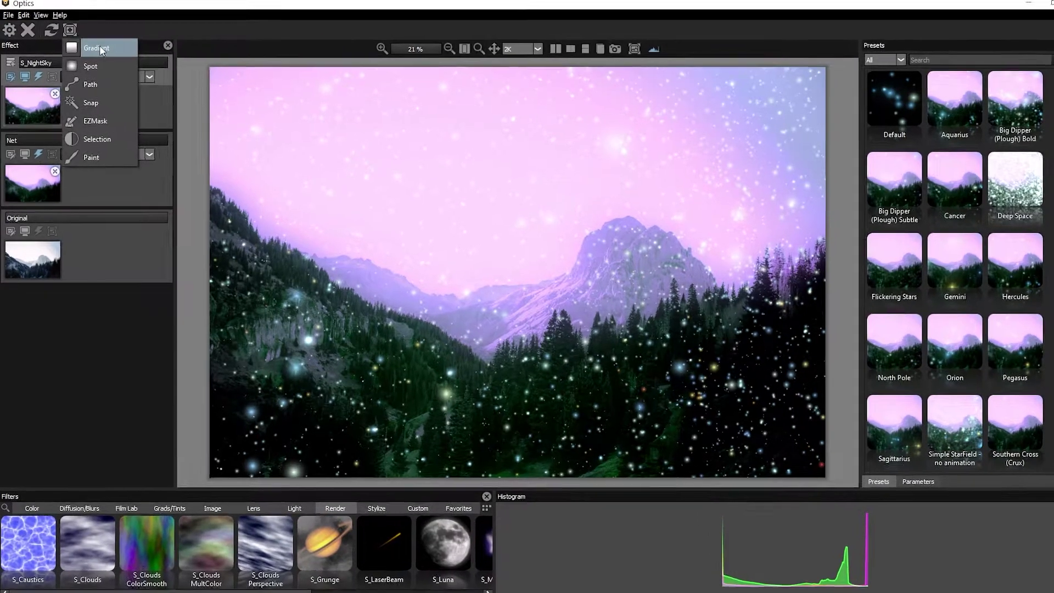
click(98, 45)
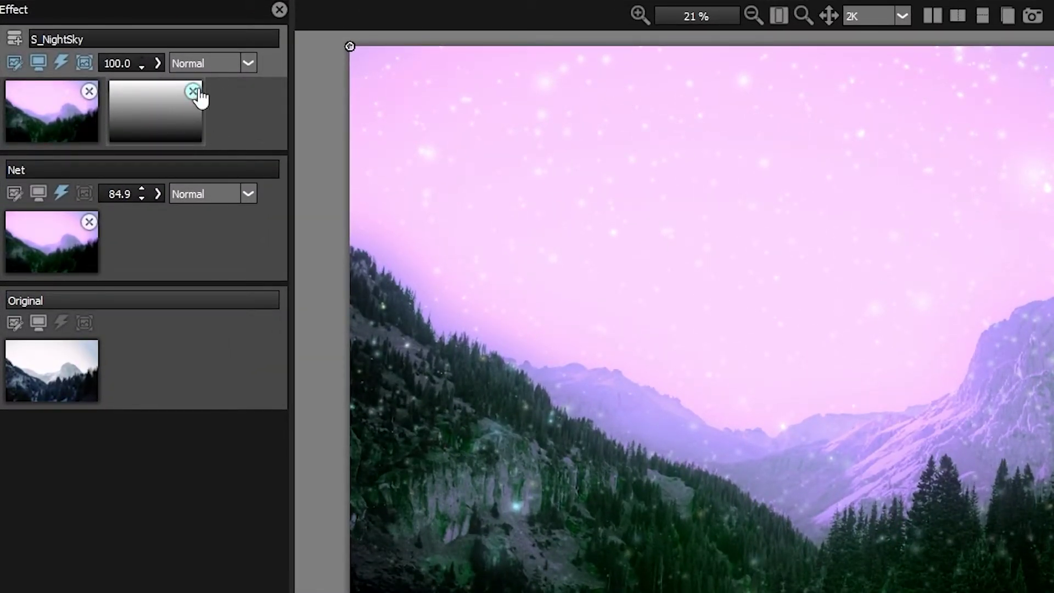
click(248, 63)
click(248, 63)
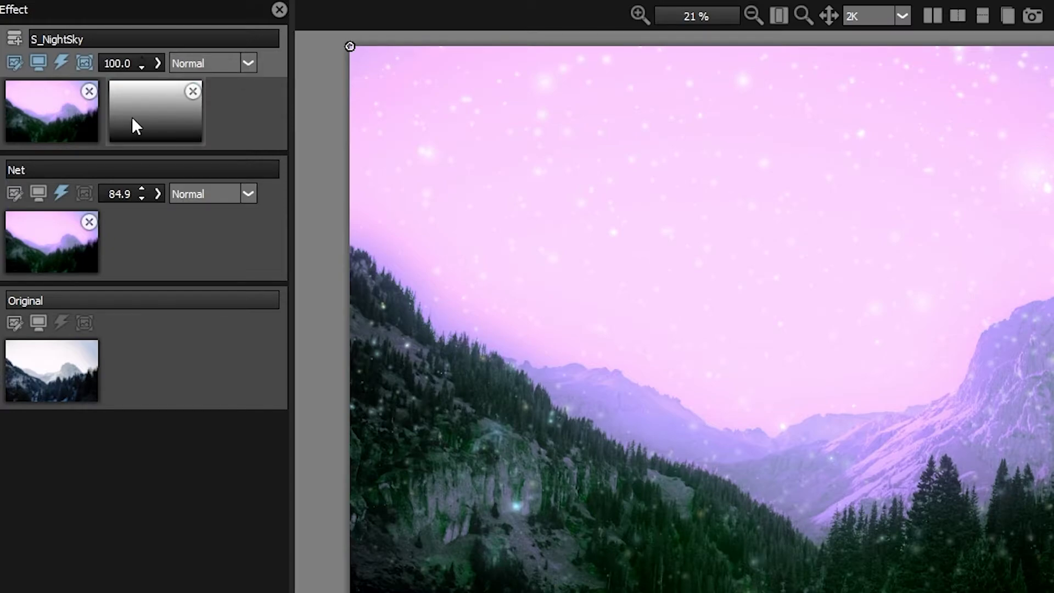
click(192, 92)
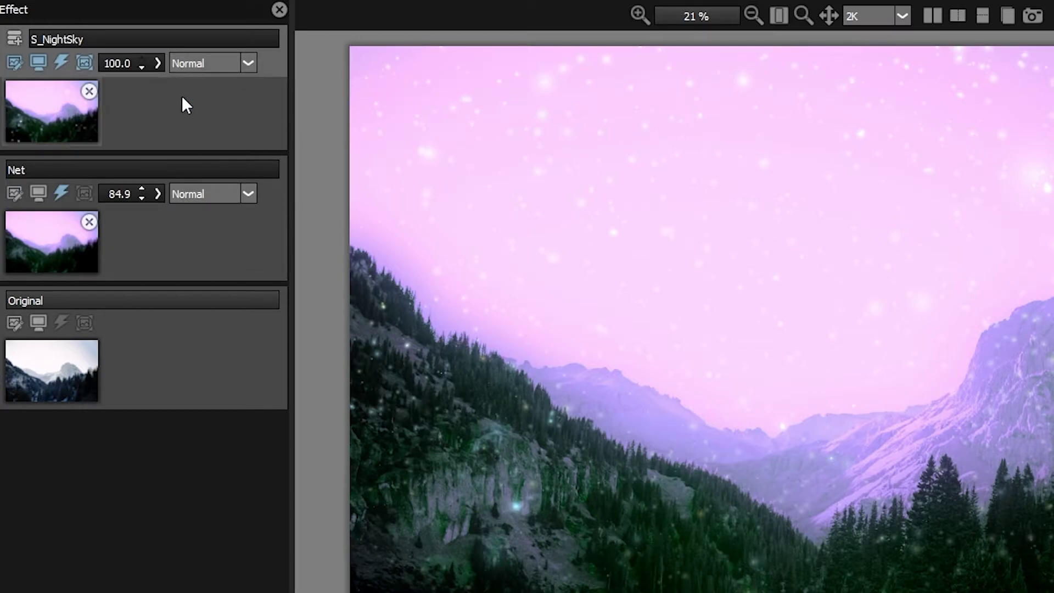
- Draw a path mask along the ridge so the stars show only in the sky
right_click(101, 20)
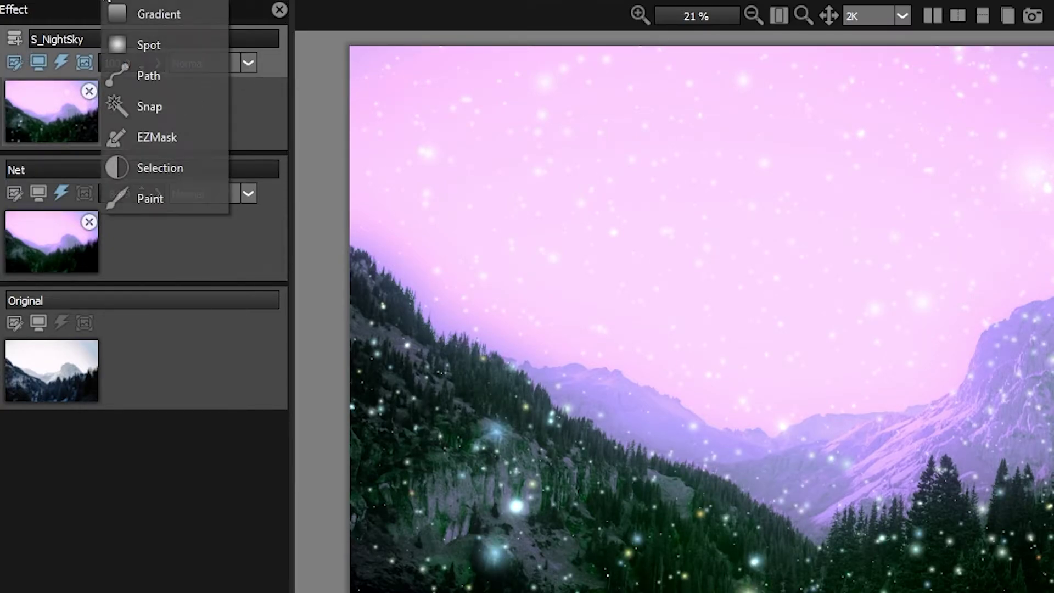
click(160, 73)
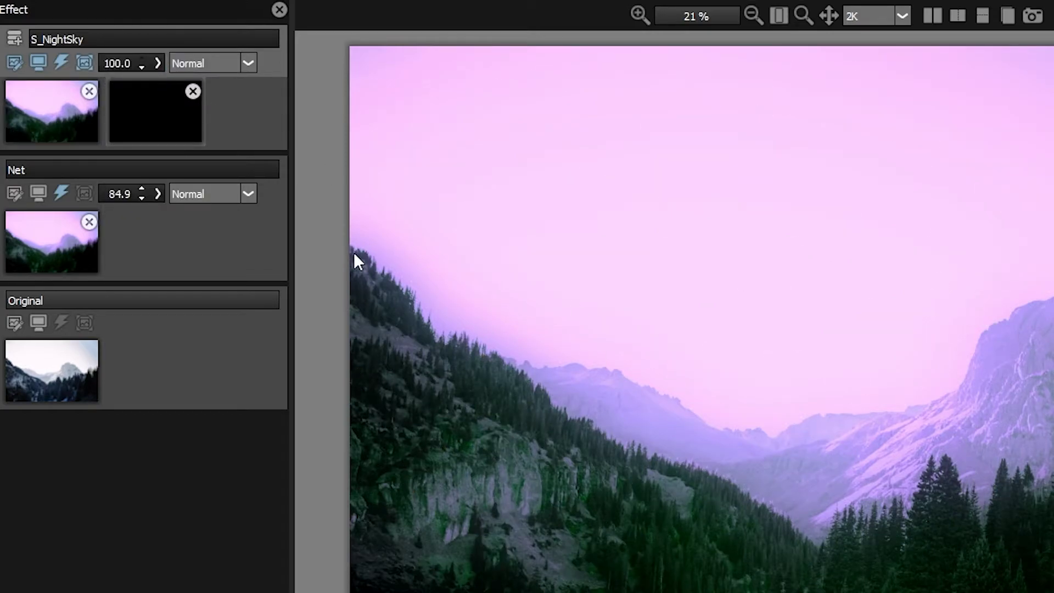
mouse_move(344, 246)
mouse_down()
mouse_move(489, 401)
mouse_move(406, 354)
mouse_move(337, 264)
mouse_move(508, 390)
mouse_move(774, 519)
mouse_move(1052, 472)
mouse_up()
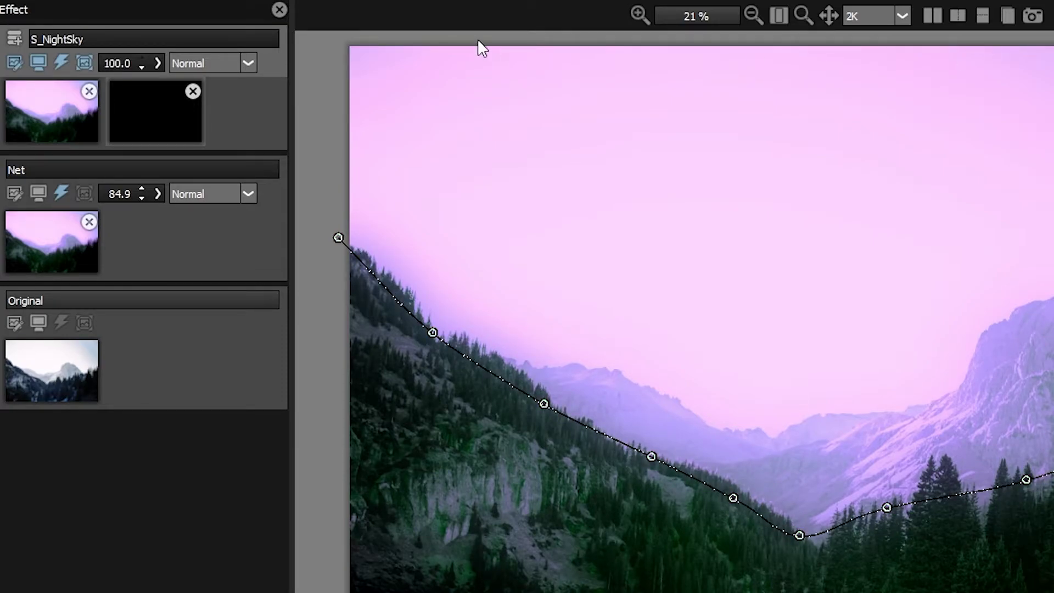
click(344, 34)
click(338, 237)
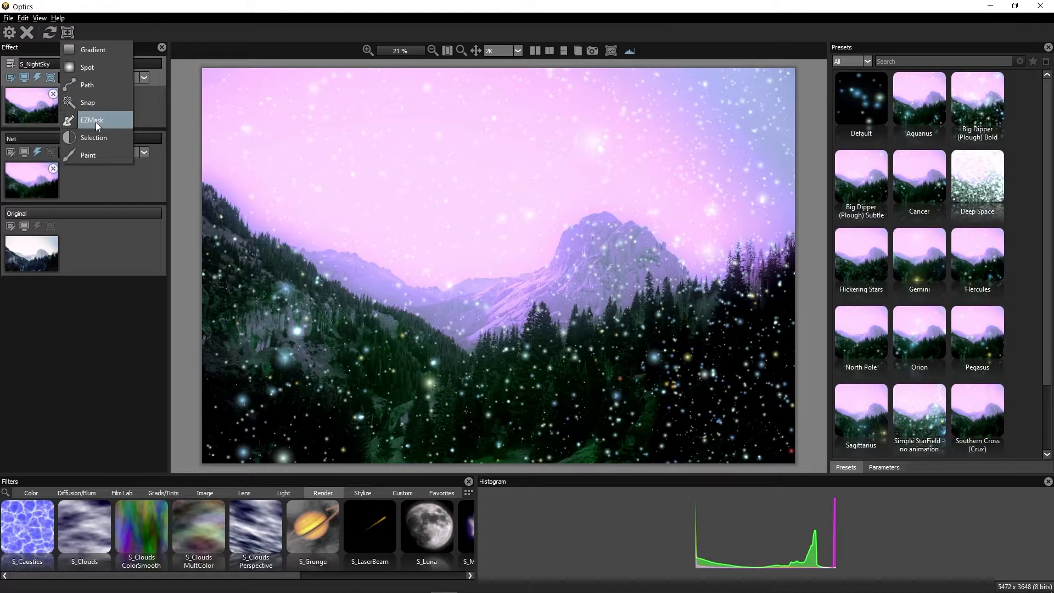
- Paint a mask over the forest and sky, then add S_Grunge with the Flouro Splotches preset
click(322, 33)
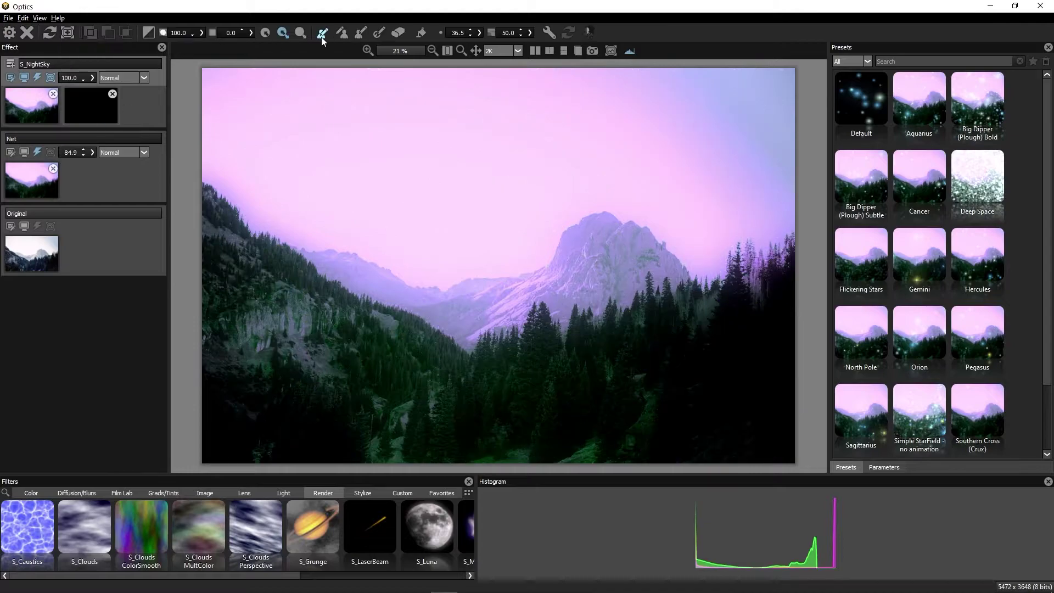
mouse_move(220, 244)
mouse_down()
mouse_move(593, 442)
mouse_move(222, 269)
mouse_up()
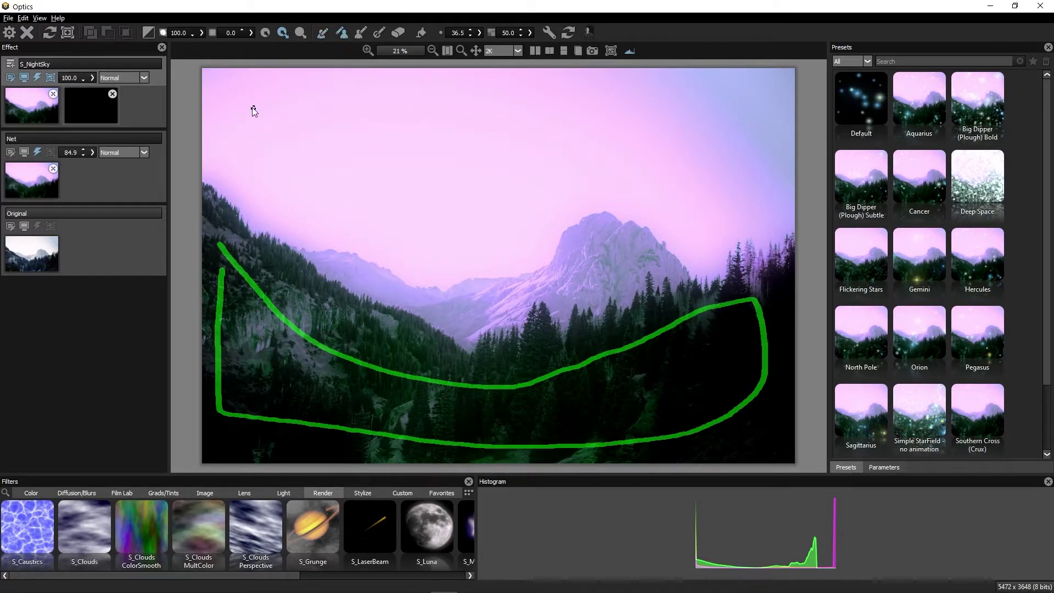
mouse_move(237, 103)
mouse_down()
mouse_move(371, 126)
mouse_move(749, 108)
mouse_up()
click(588, 33)
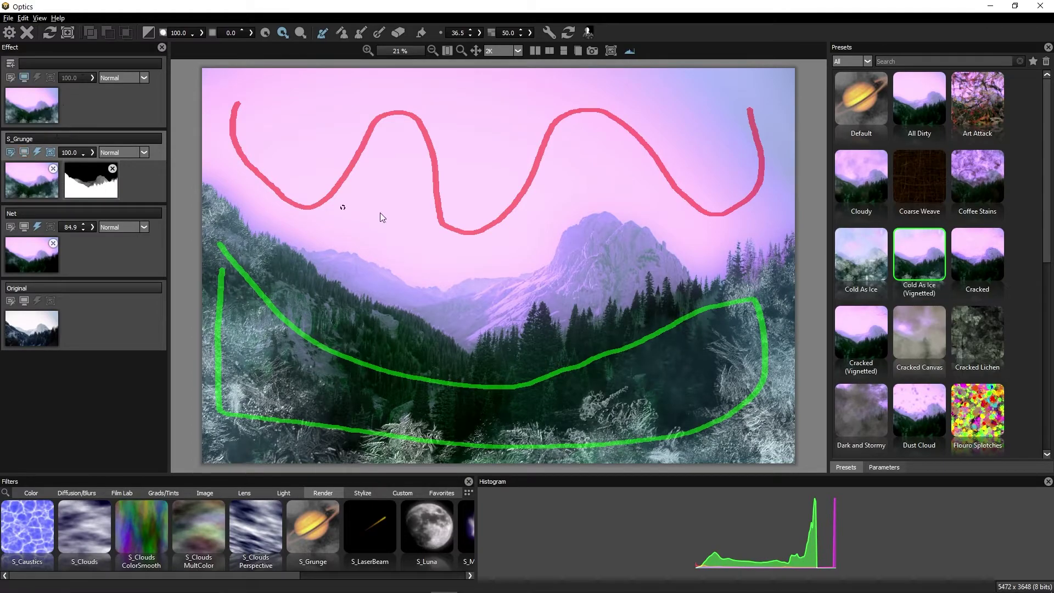
click(980, 424)
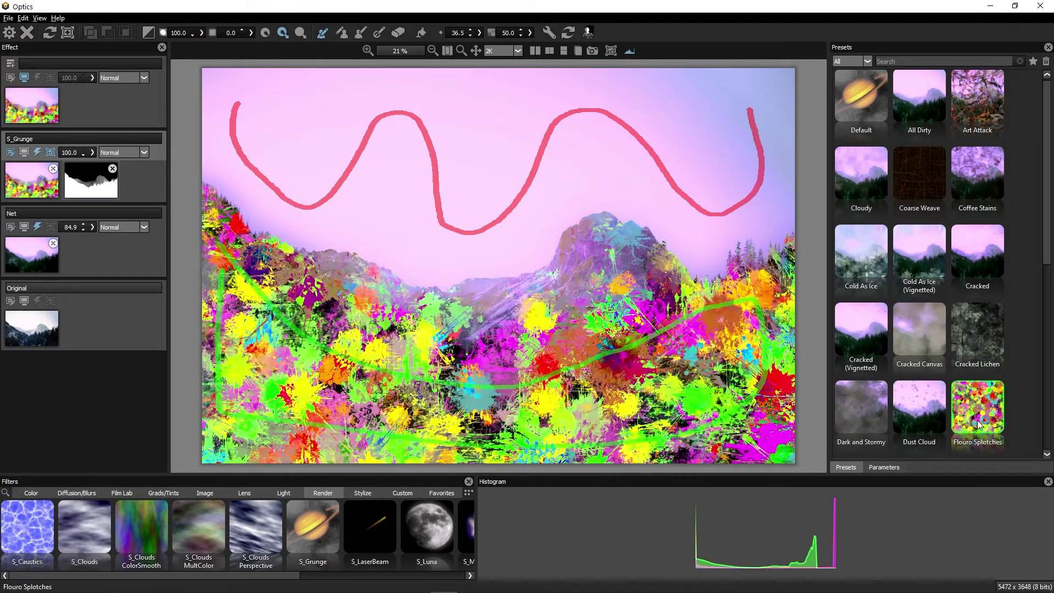
- Star the Blurred Horizons preset as a favourite and filter the list to favourites
scroll(980, 424, down, 3)
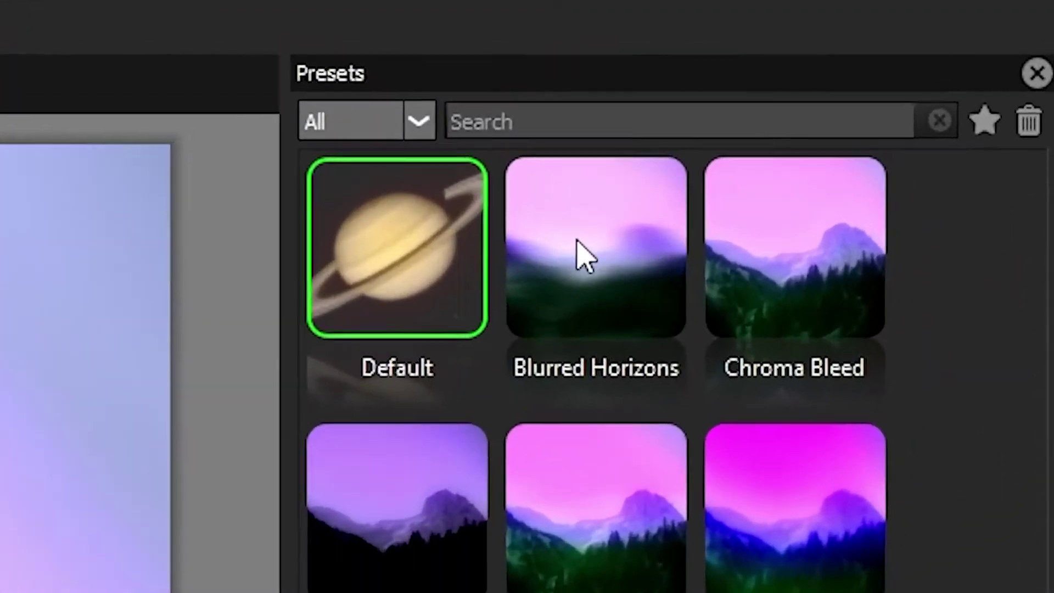
click(583, 255)
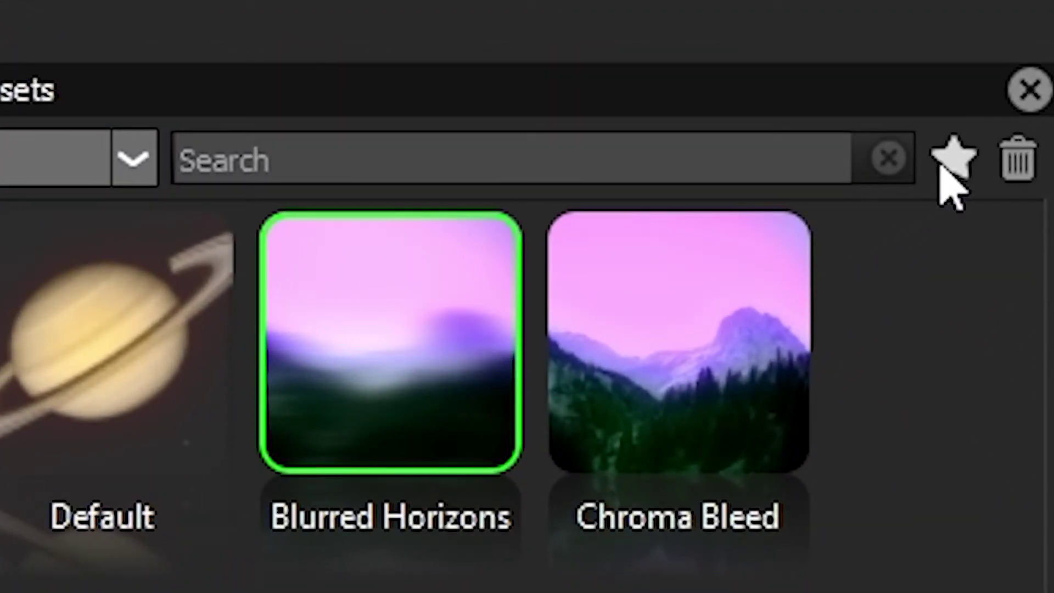
click(946, 171)
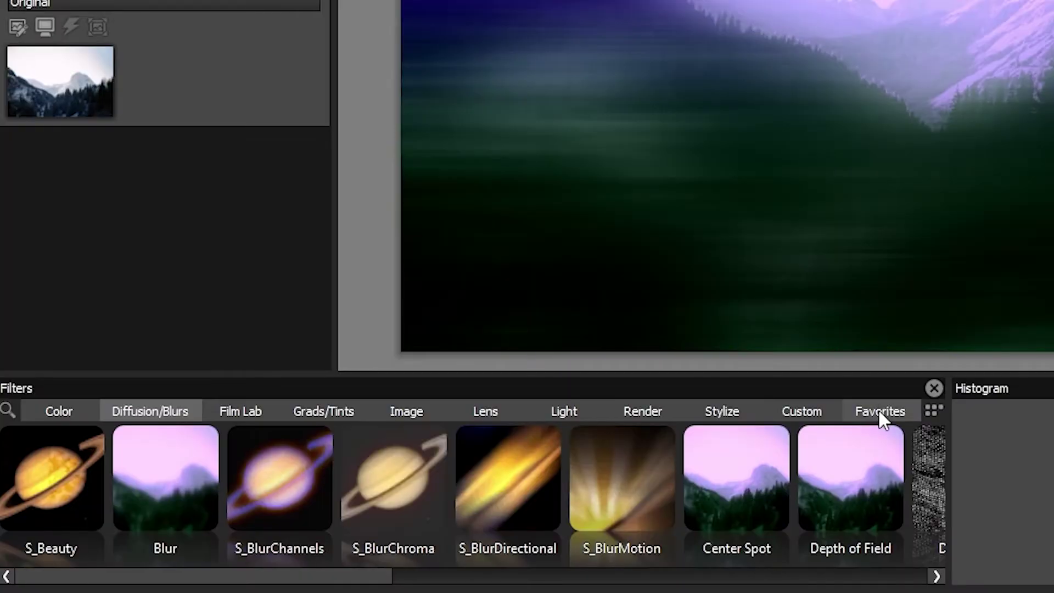
click(880, 412)
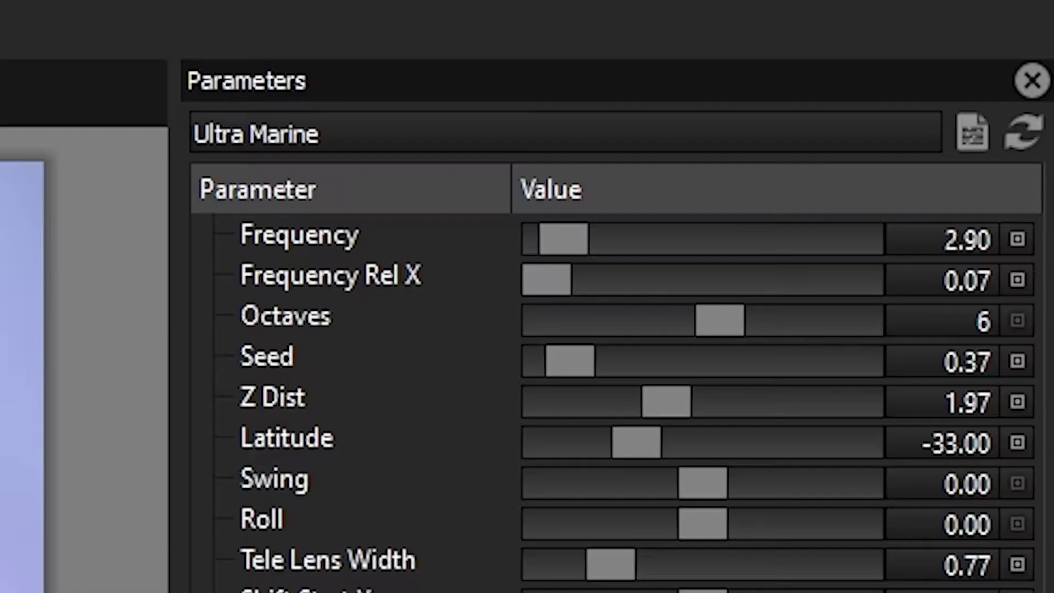
- Rename the Ultra Marine preset to Ultra Marine Custom and apply it from the custom filters
click(362, 132)
text(Custom)
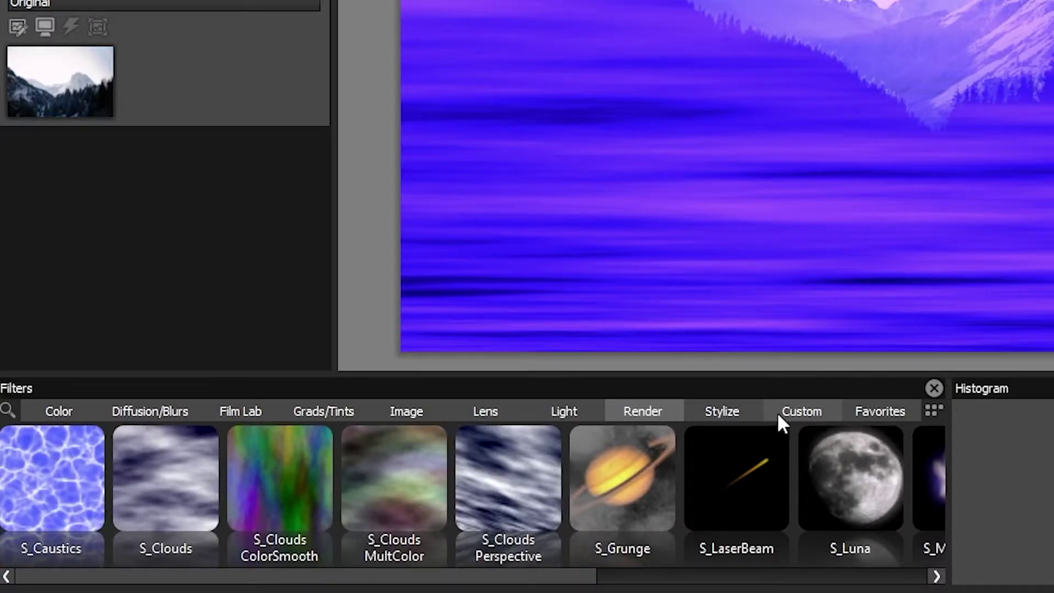
click(805, 412)
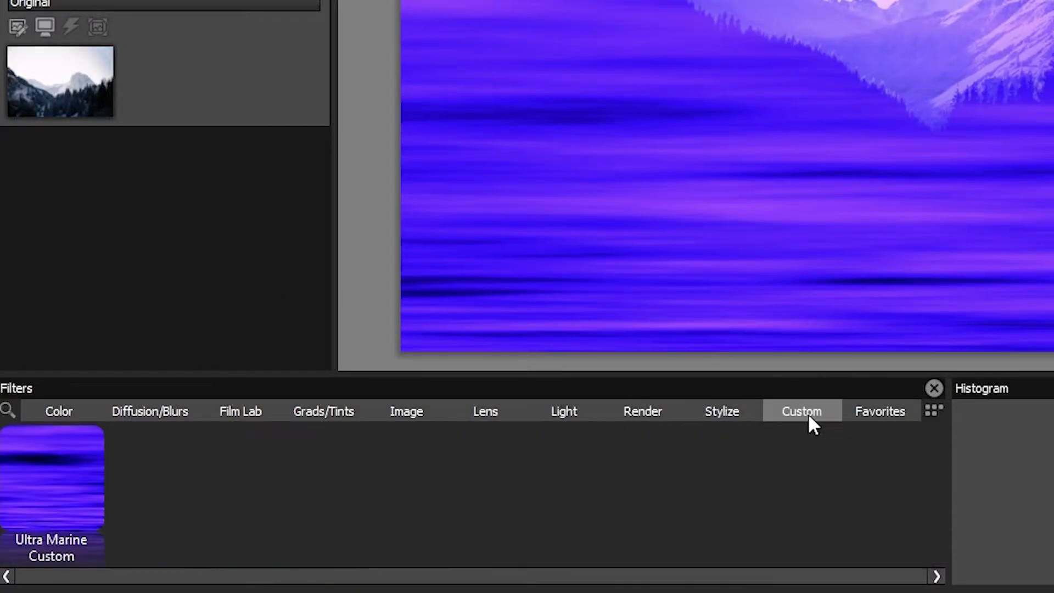
click(30, 504)
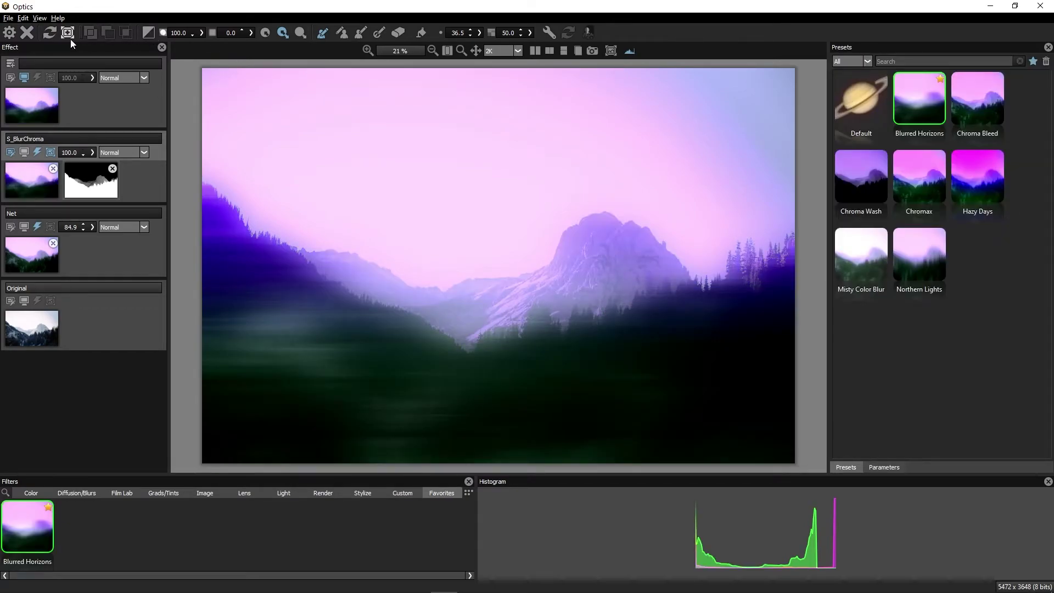
- Compare original and edit in split, side-by-side and top/bottom views, then toggle Swap to the original
click(67, 32)
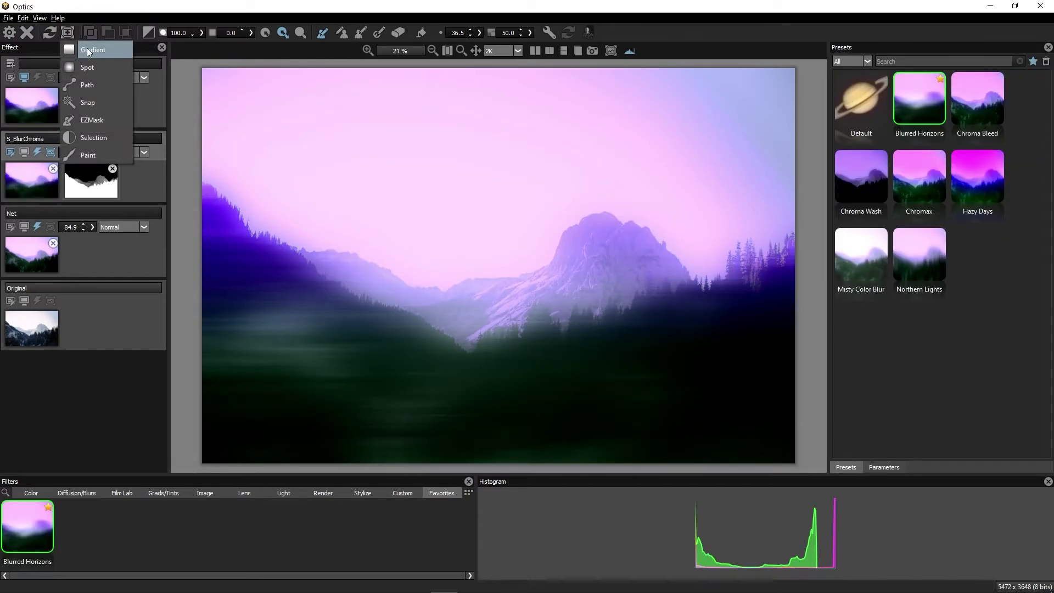
click(88, 52)
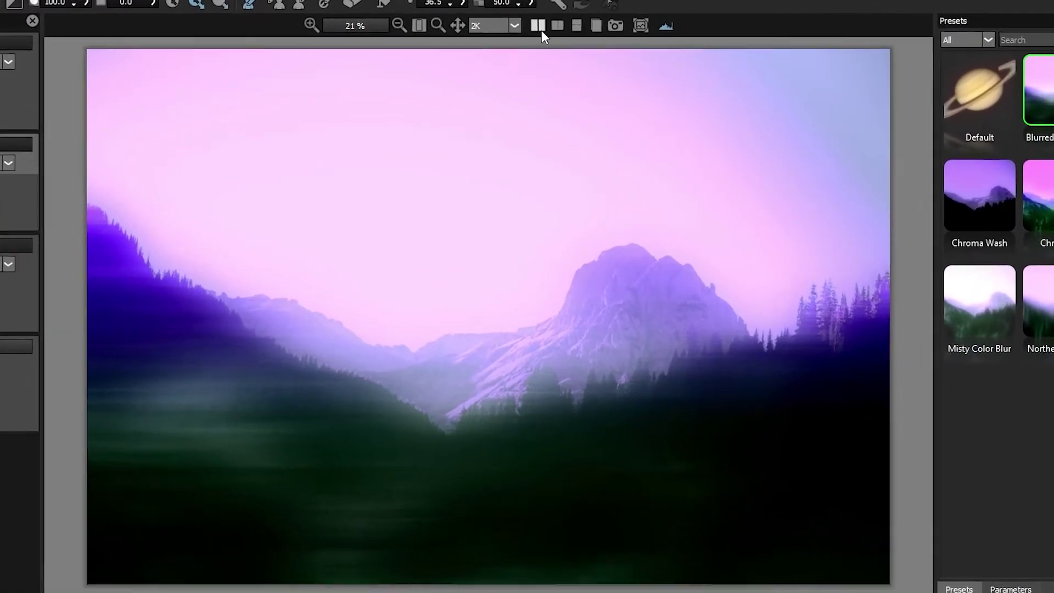
click(539, 27)
click(558, 25)
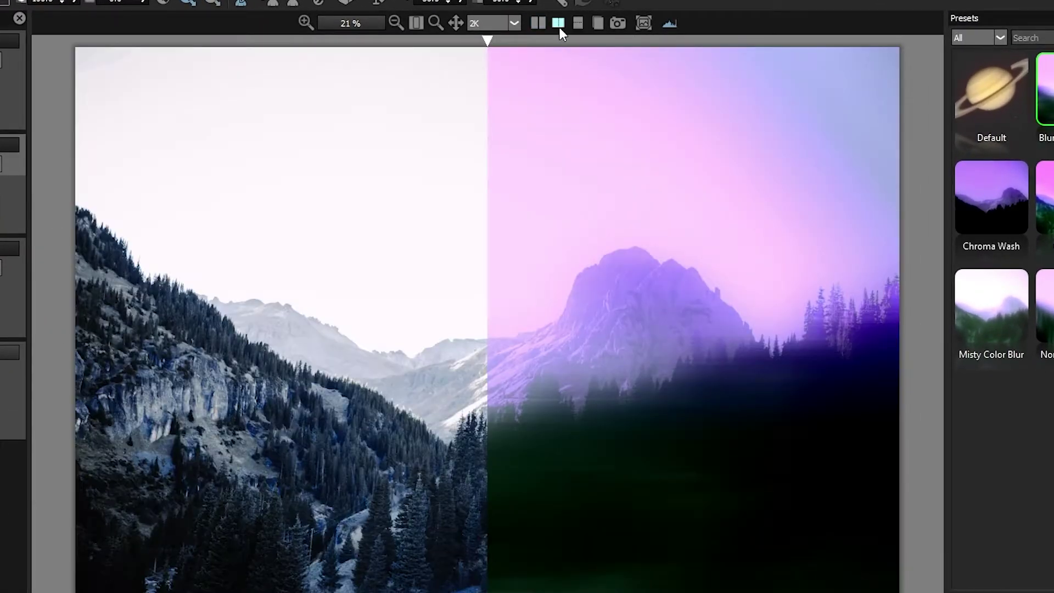
click(578, 25)
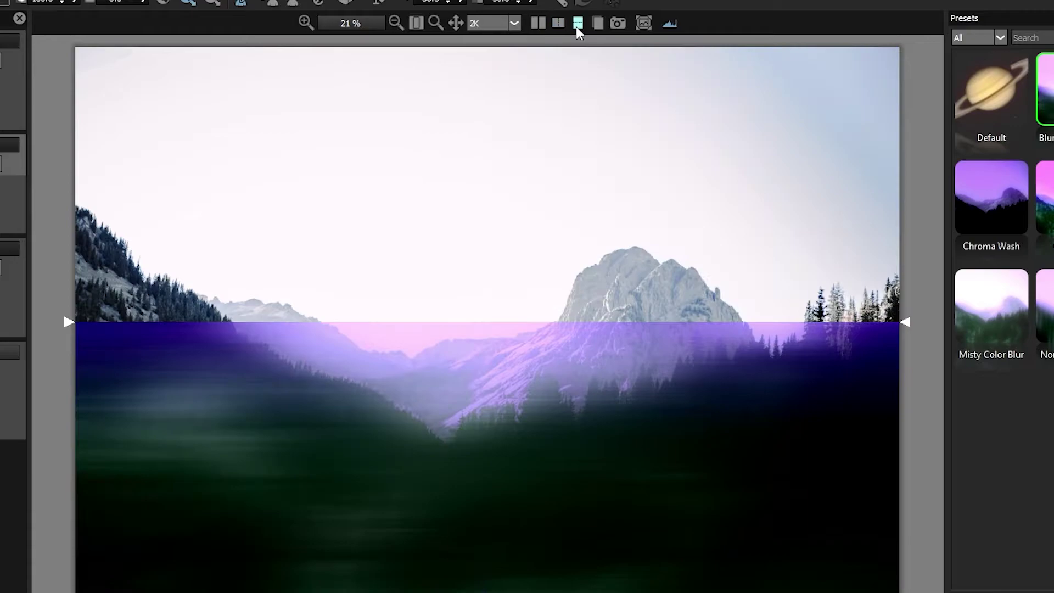
click(592, 24)
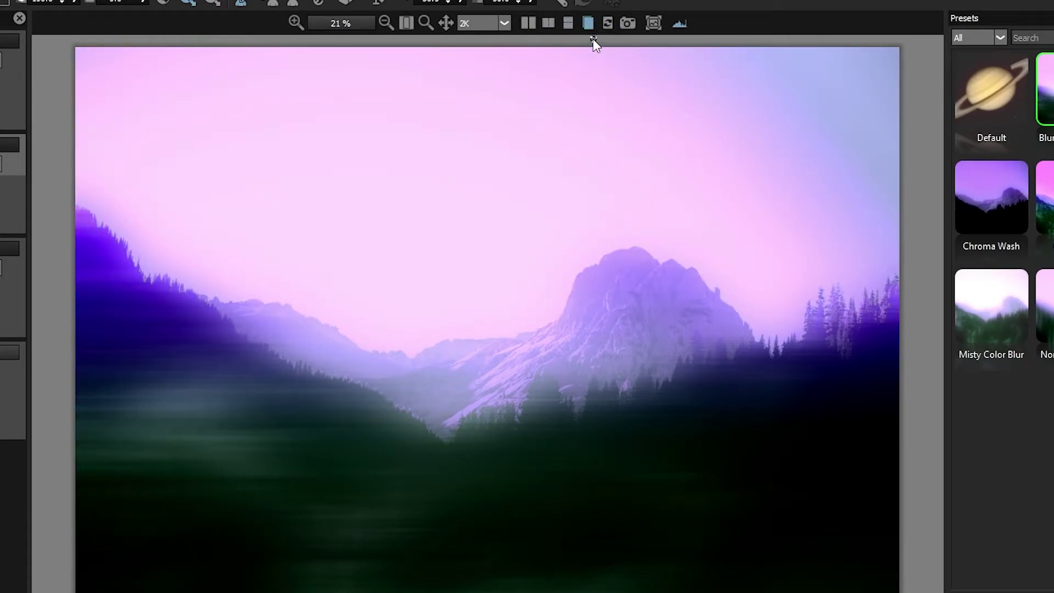
click(607, 24)
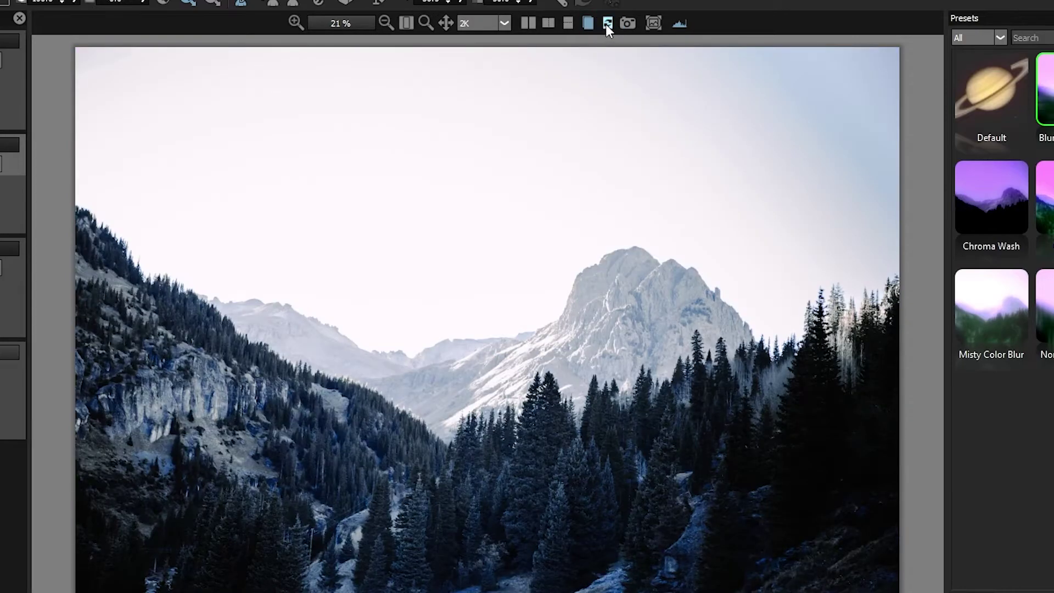
click(607, 23)
- Show the unedited original, then scroll the Optics user guide to page 186, the S_Aurora parameters
click(606, 24)
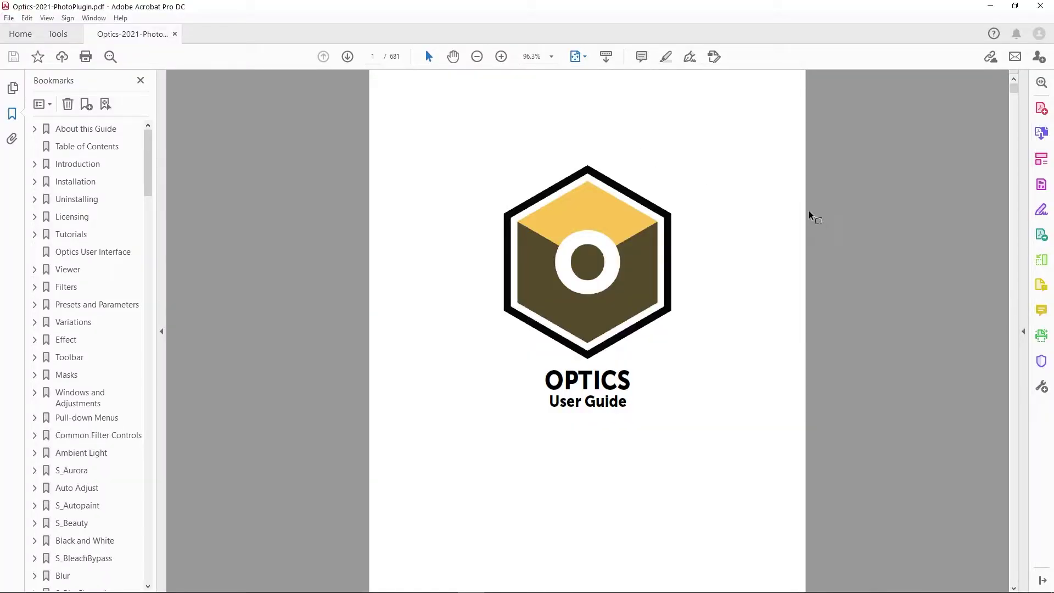
scroll(847, 248, down, 20)
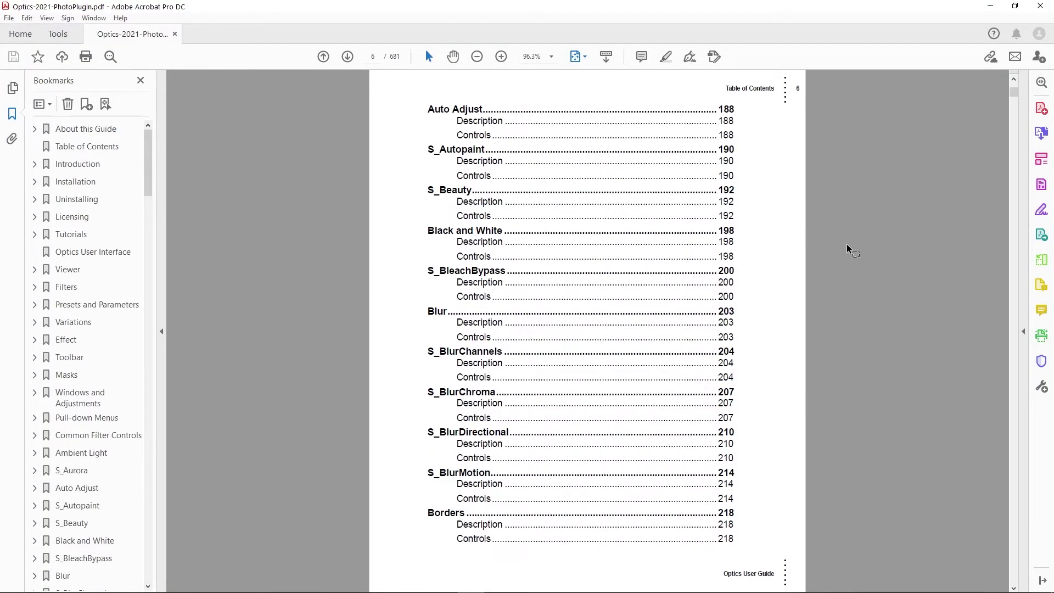
scroll(847, 245, down, 20)
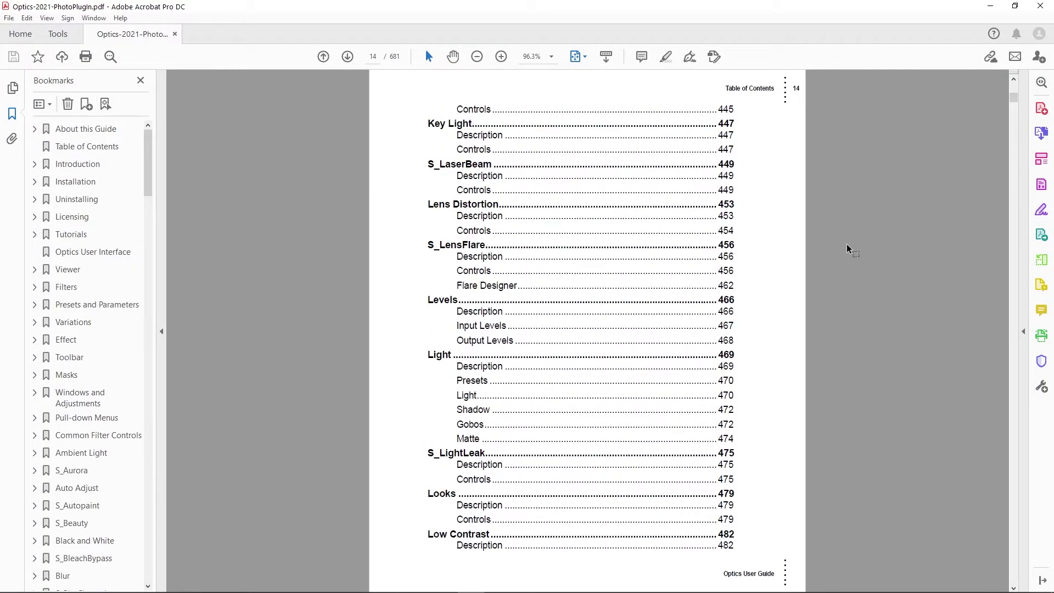
scroll(847, 247, down, 20)
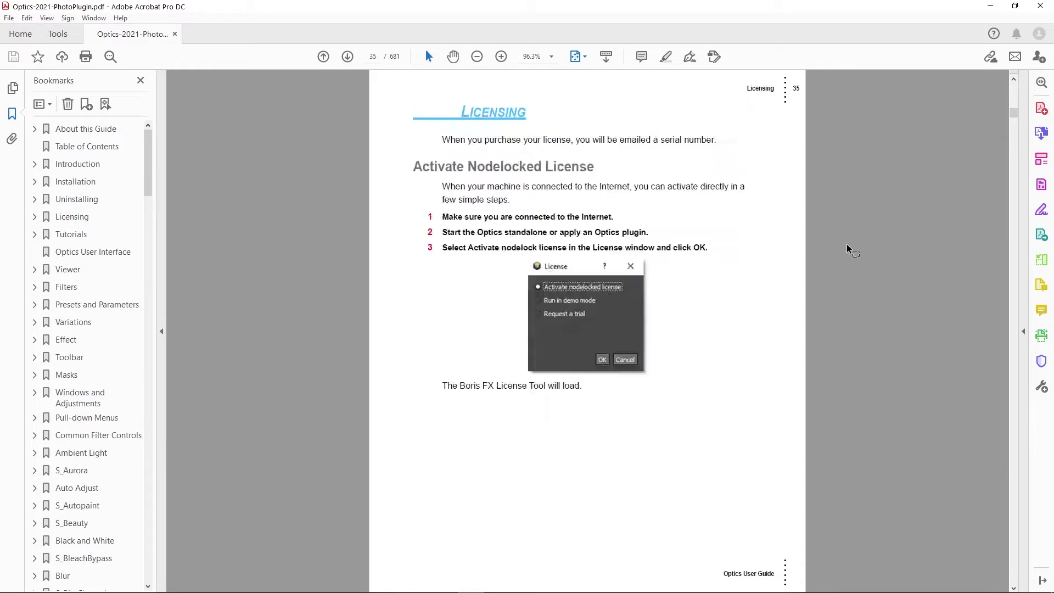
scroll(847, 248, down, 20)
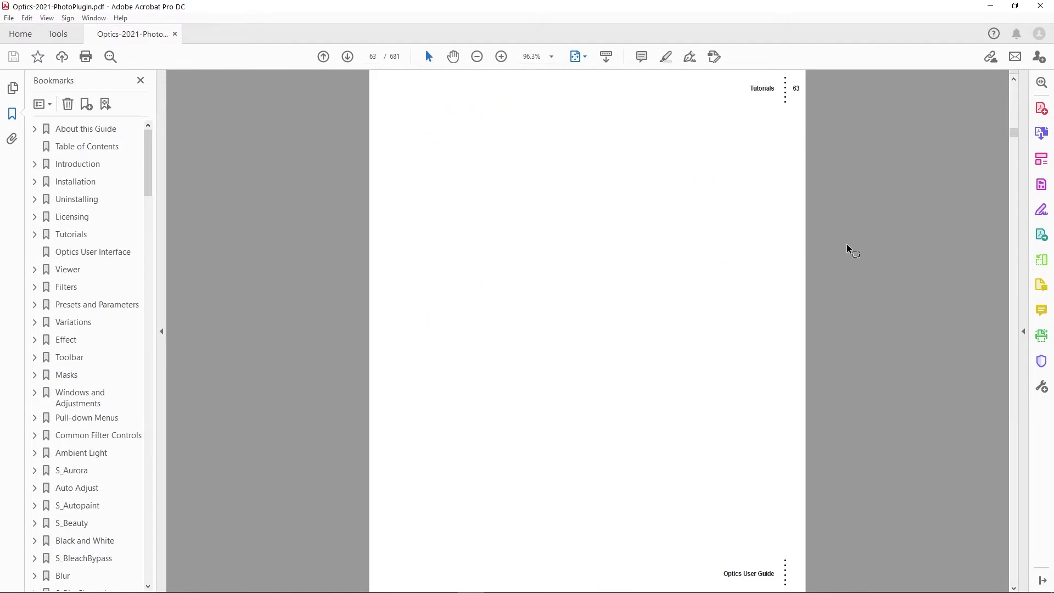
scroll(847, 248, down, 20)
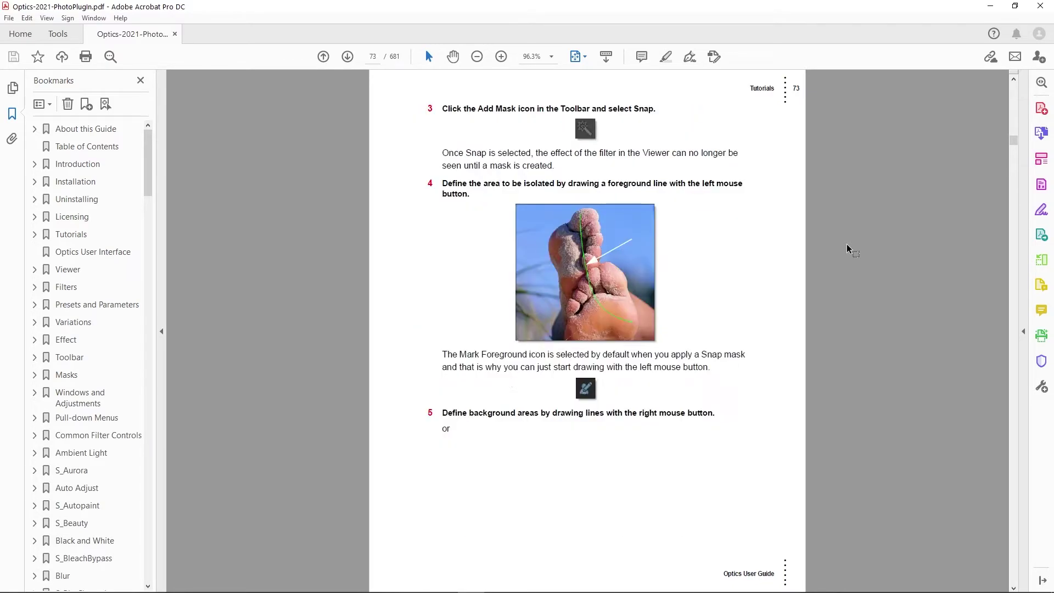
scroll(847, 245, down, 20)
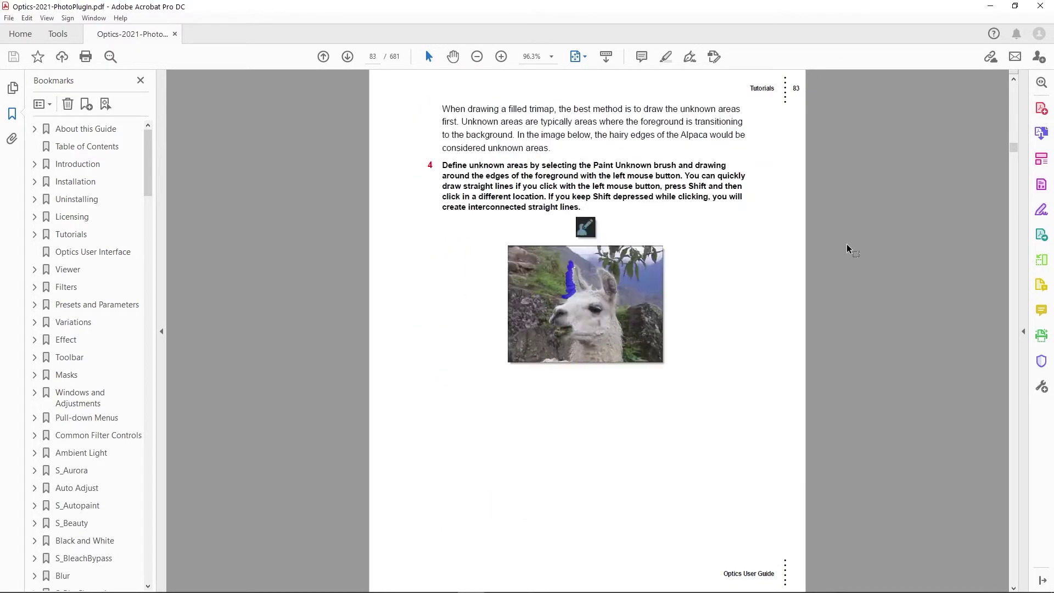
scroll(847, 248, down, 20)
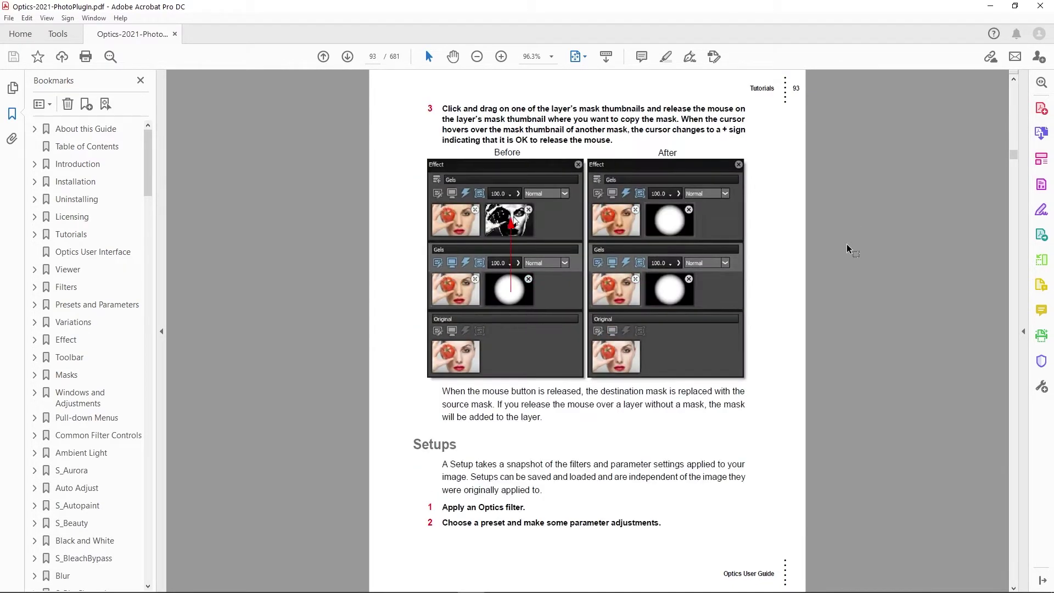
scroll(847, 248, down, 20)
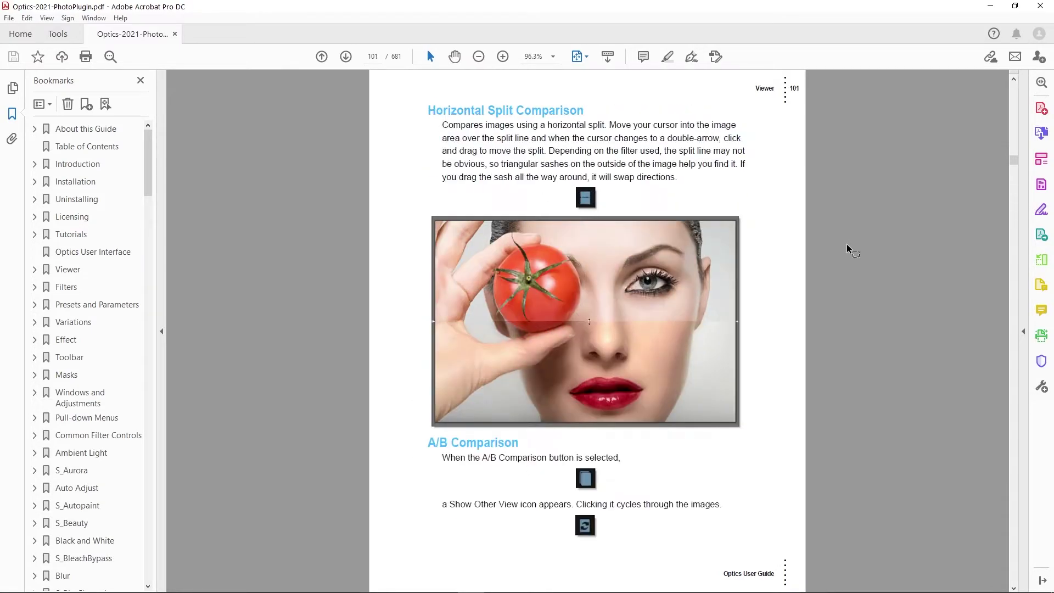
scroll(847, 248, down, 20)
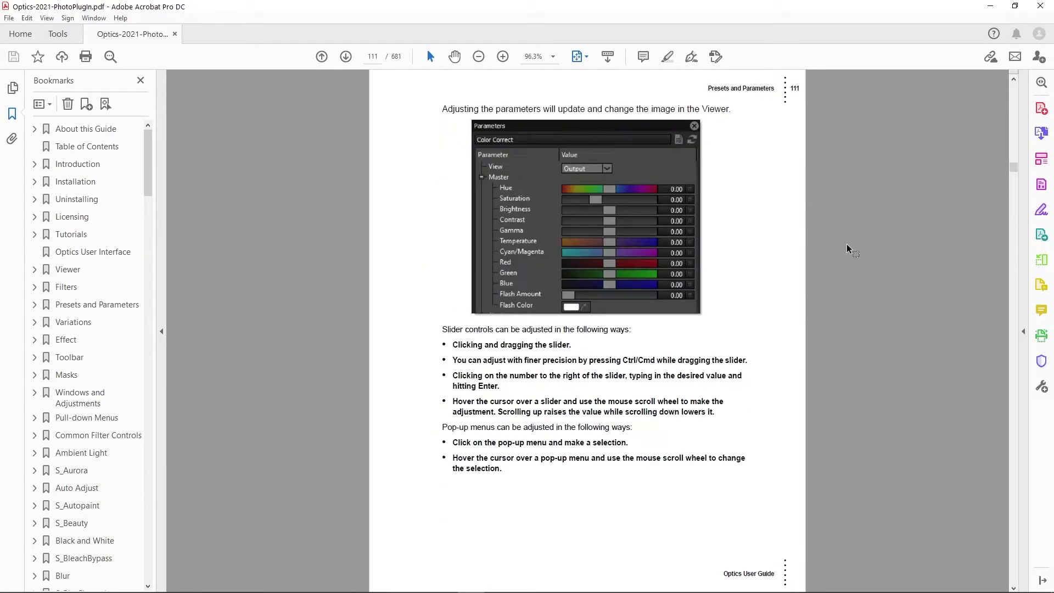
scroll(847, 249, down, 13)
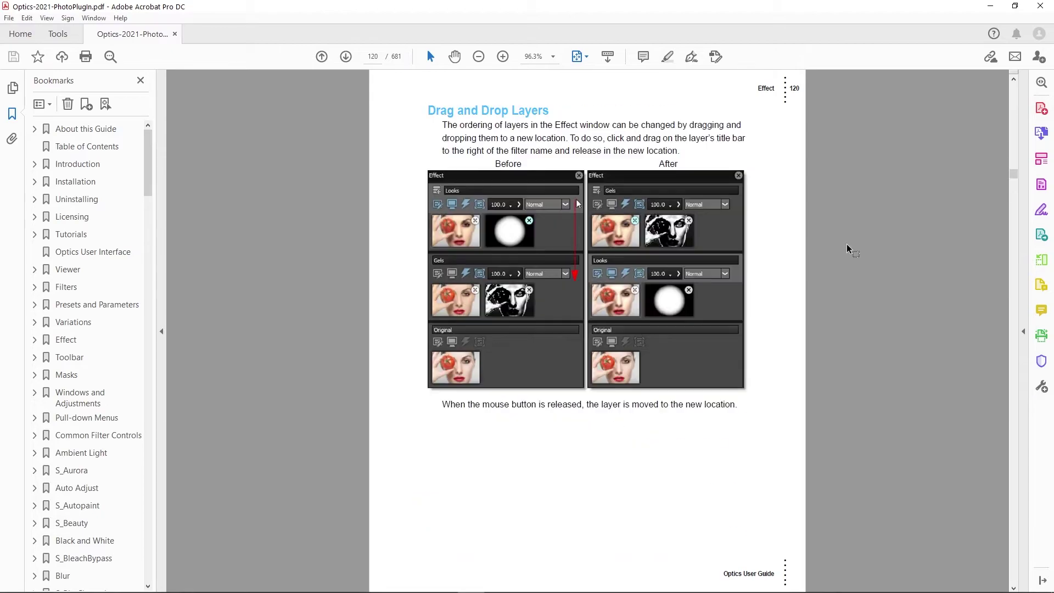
scroll(846, 245, down, 20)
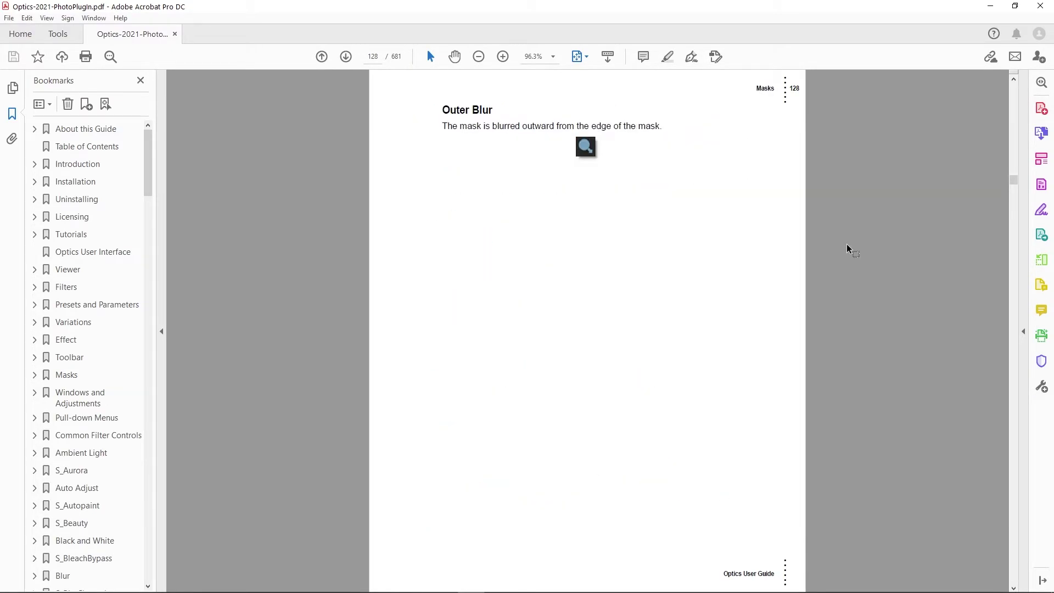
scroll(847, 245, down, 20)
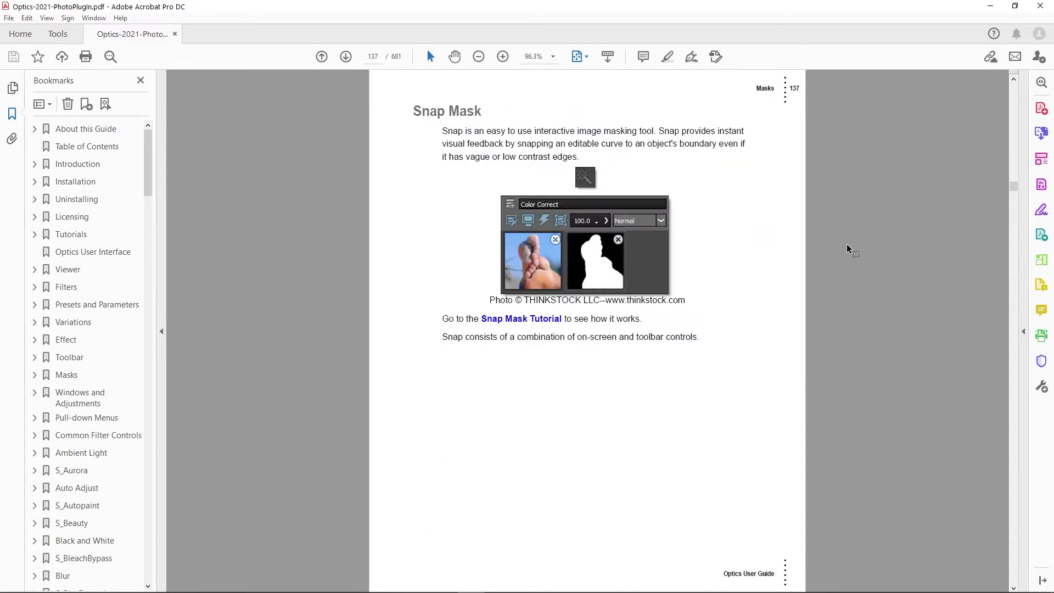
scroll(847, 248, down, 20)
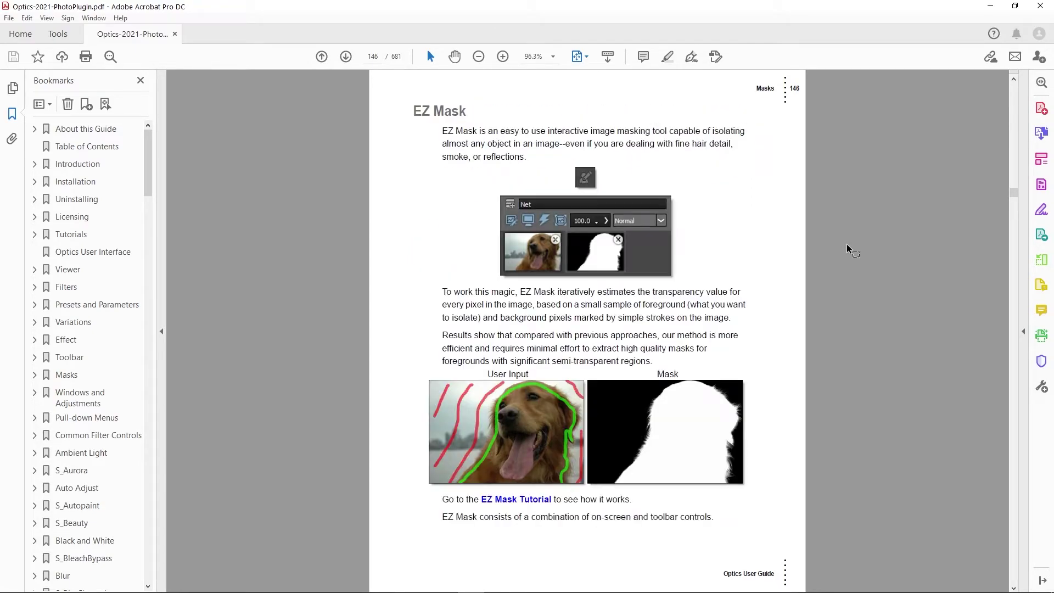
scroll(847, 249, down, 20)
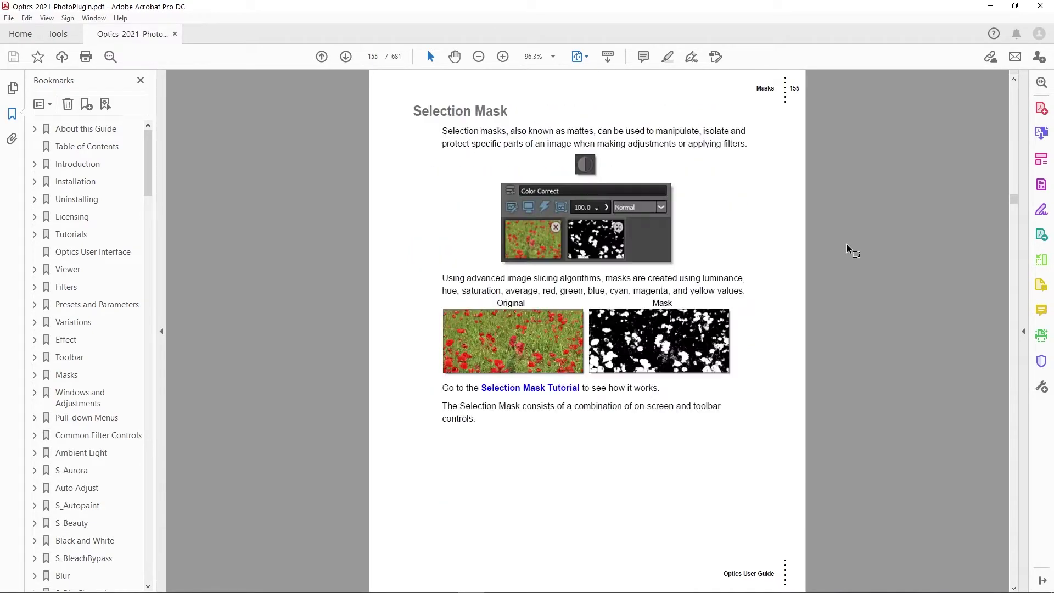
scroll(847, 248, down, 20)
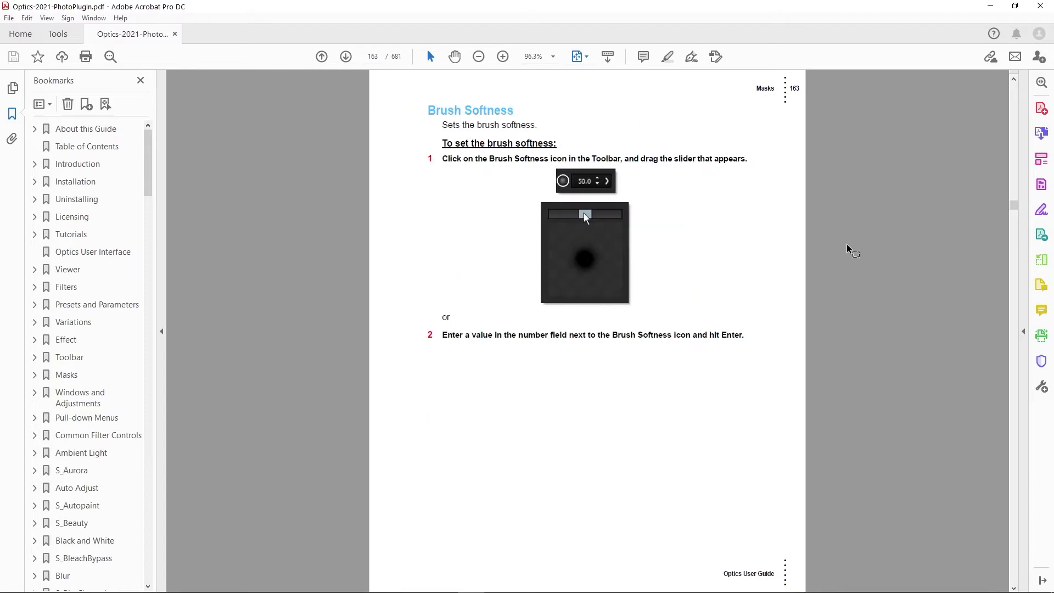
scroll(847, 248, down, 20)
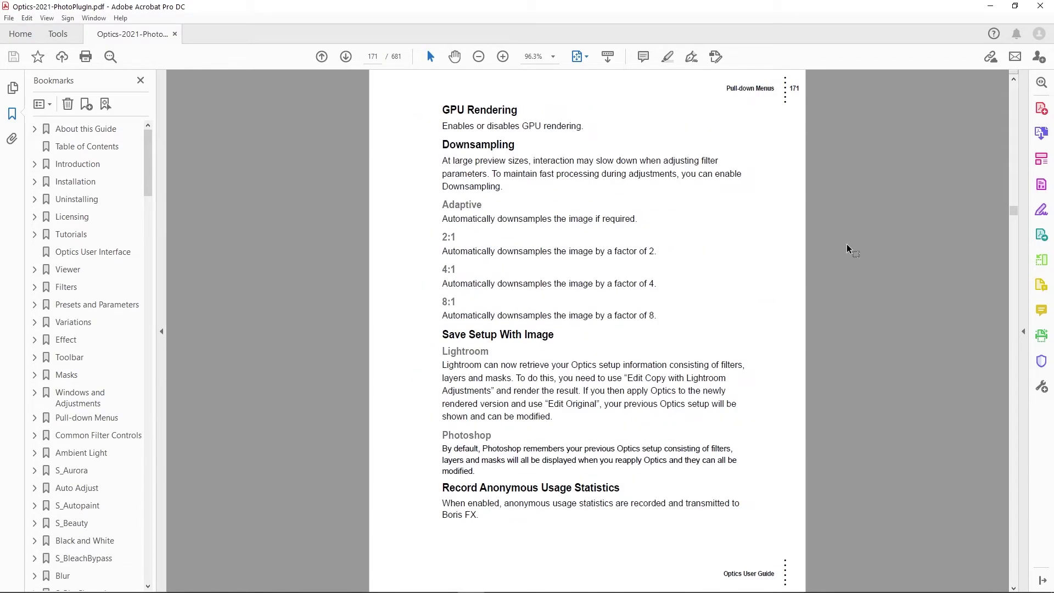
scroll(847, 248, down, 20)
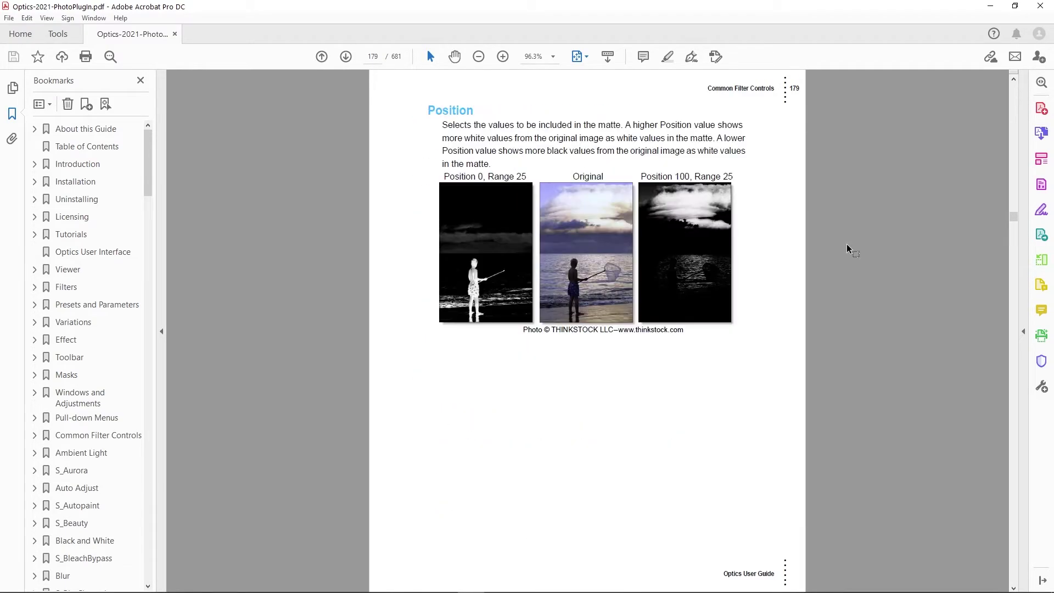
scroll(847, 248, down, 20)
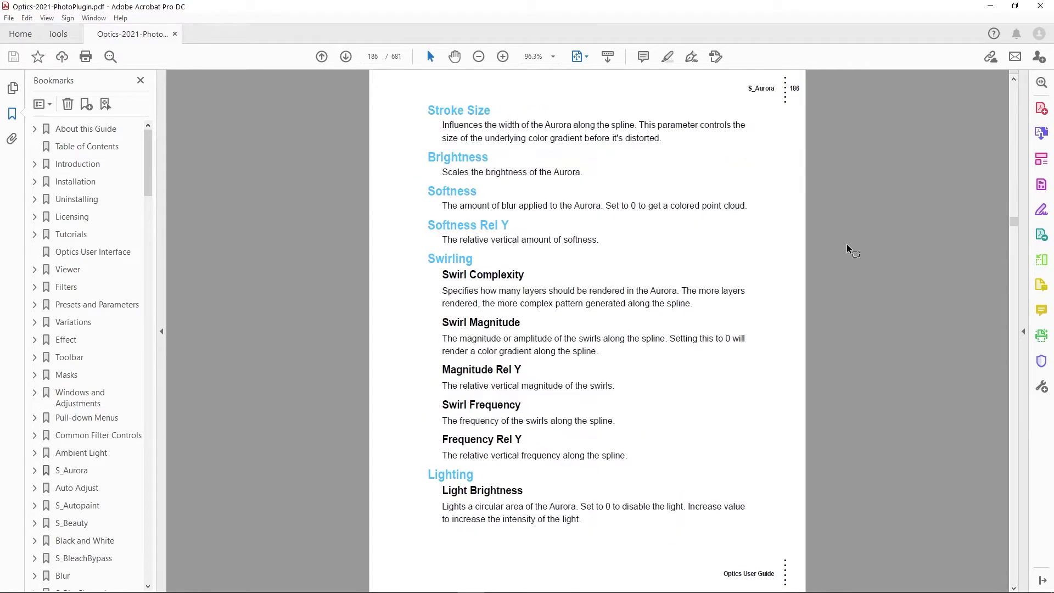
- Scroll through the 's_' Sapphire filters such as S_LensFlare and S_Luna
scroll(847, 249, down, 12)
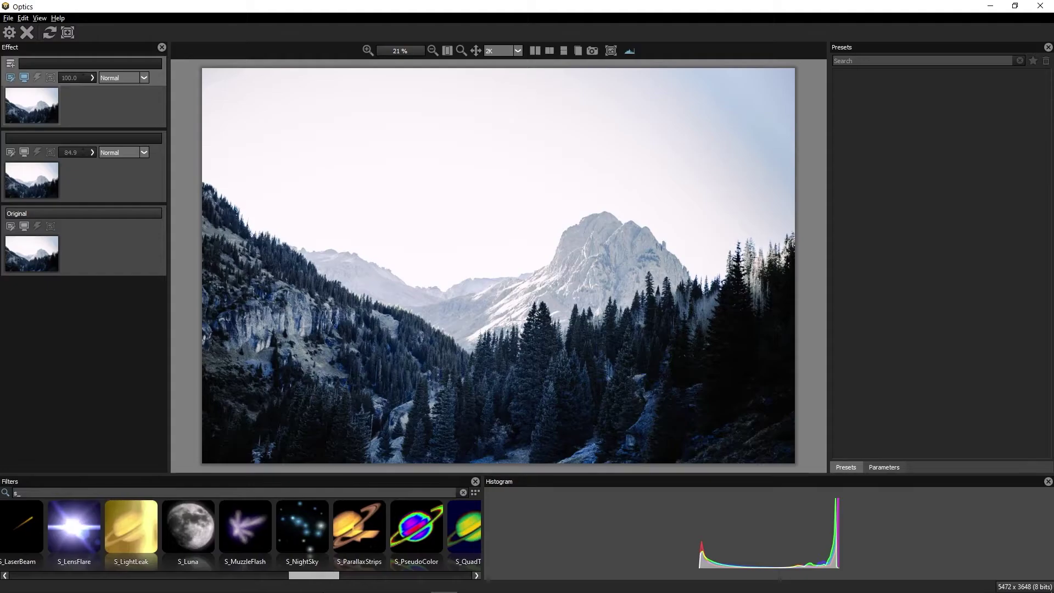
- Apply S_Luna and try the Blood Moon, Toony Rings and Rain Is Coming presets
scroll(131, 535, right, 3)
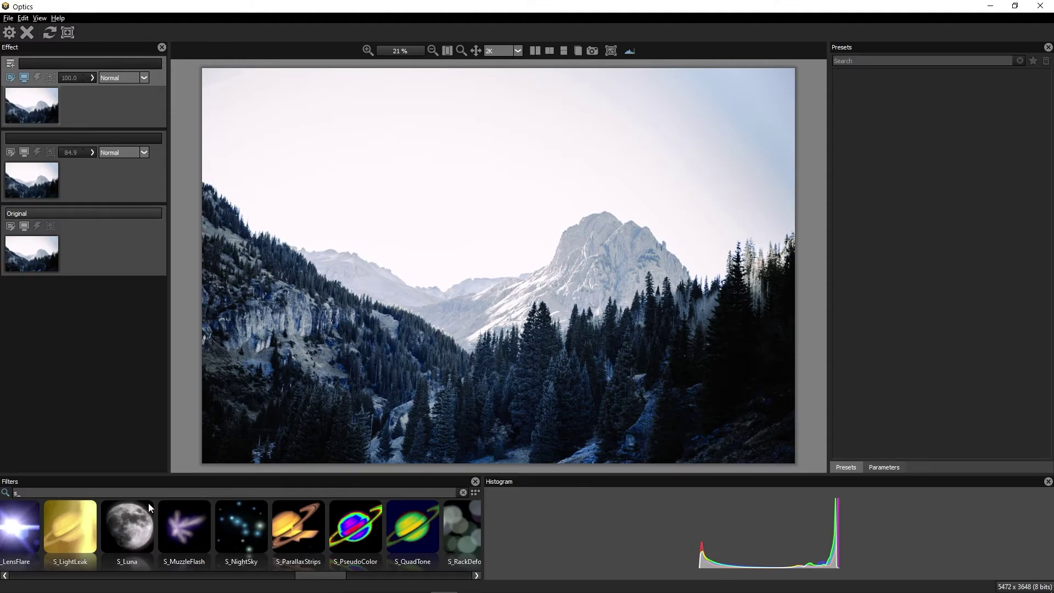
double_click(138, 523)
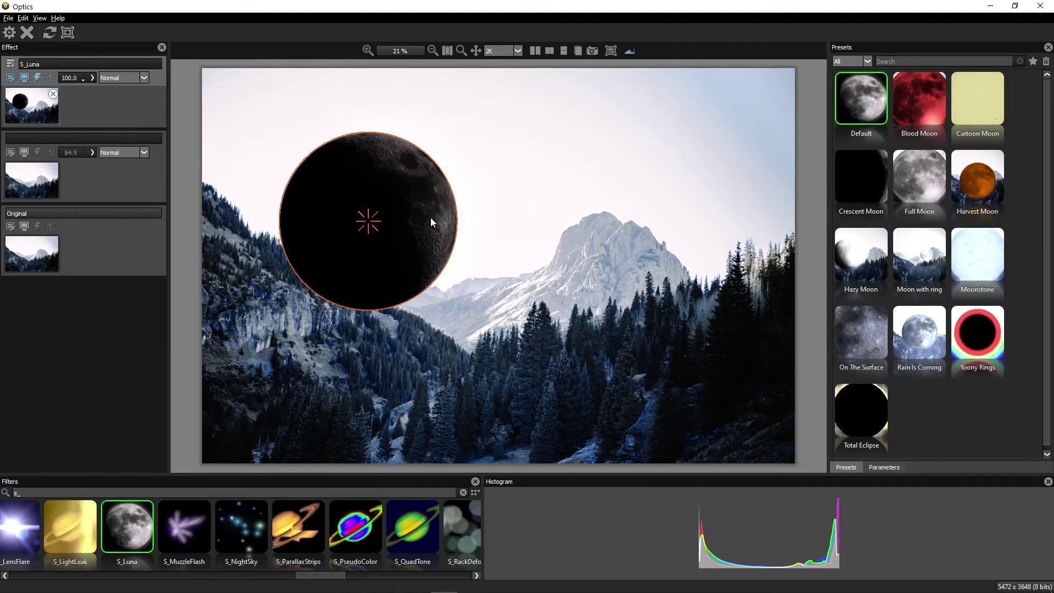
click(904, 92)
click(983, 348)
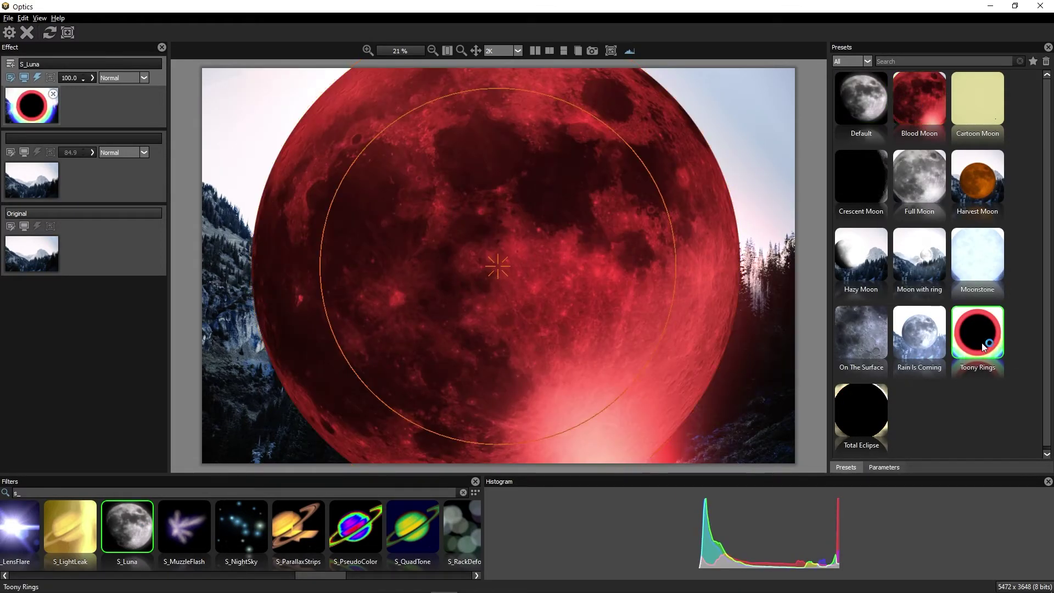
click(921, 333)
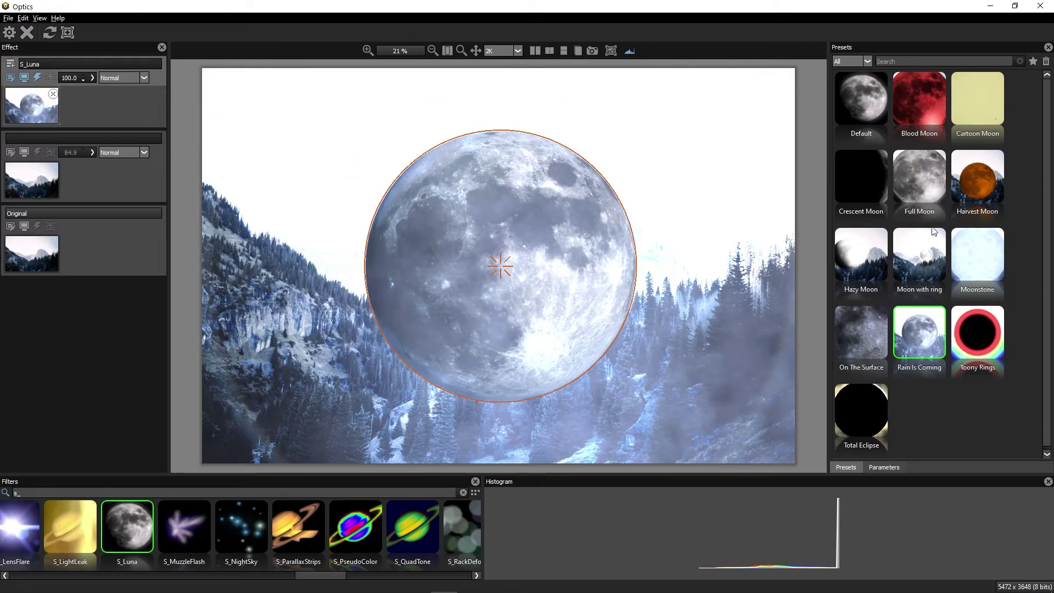
- Raise the moon in the sky while trying Harvest Moon, Moon with ring and Hazy Moon
mouse_move(511, 288)
mouse_down()
mouse_move(497, 249)
mouse_move(512, 150)
mouse_move(487, 95)
mouse_up()
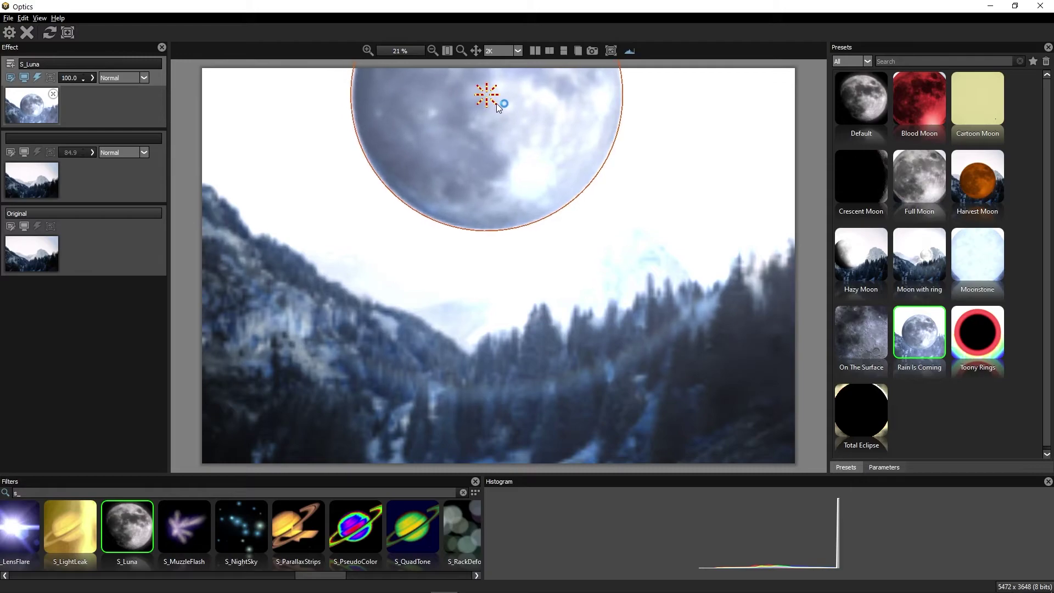
click(984, 184)
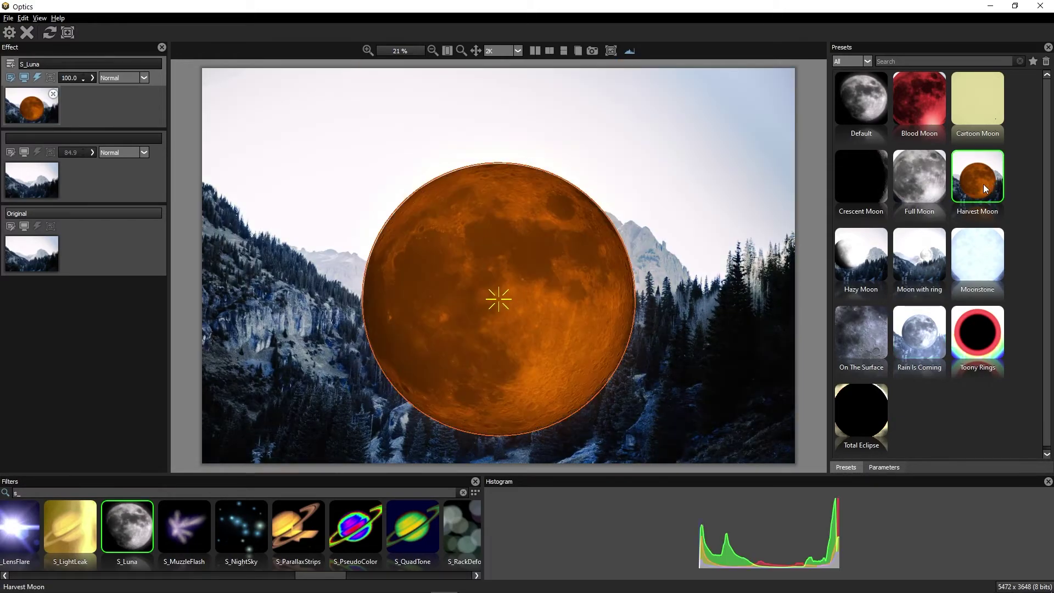
click(906, 266)
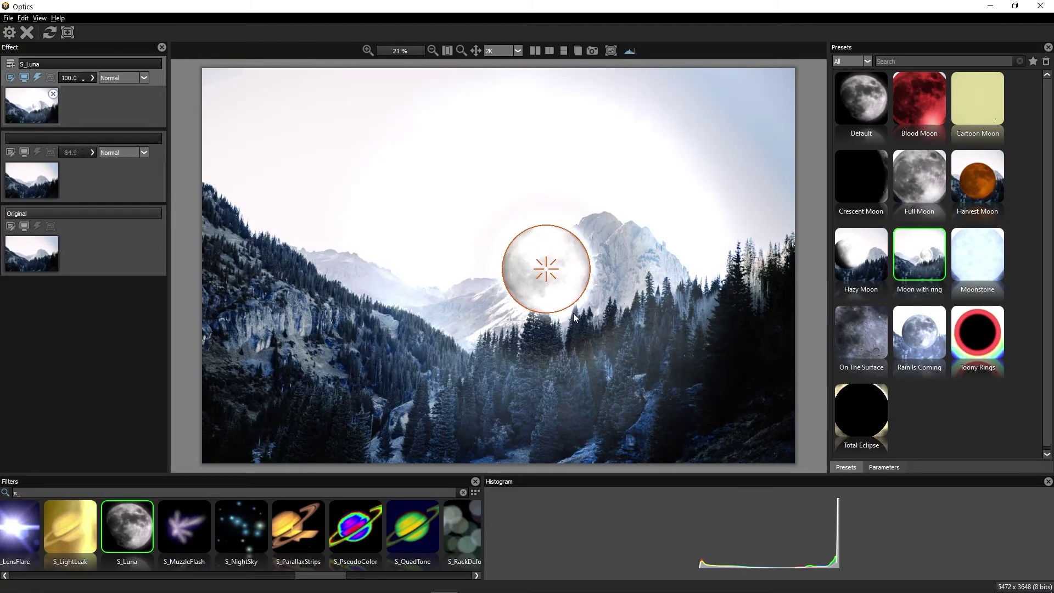
click(837, 285)
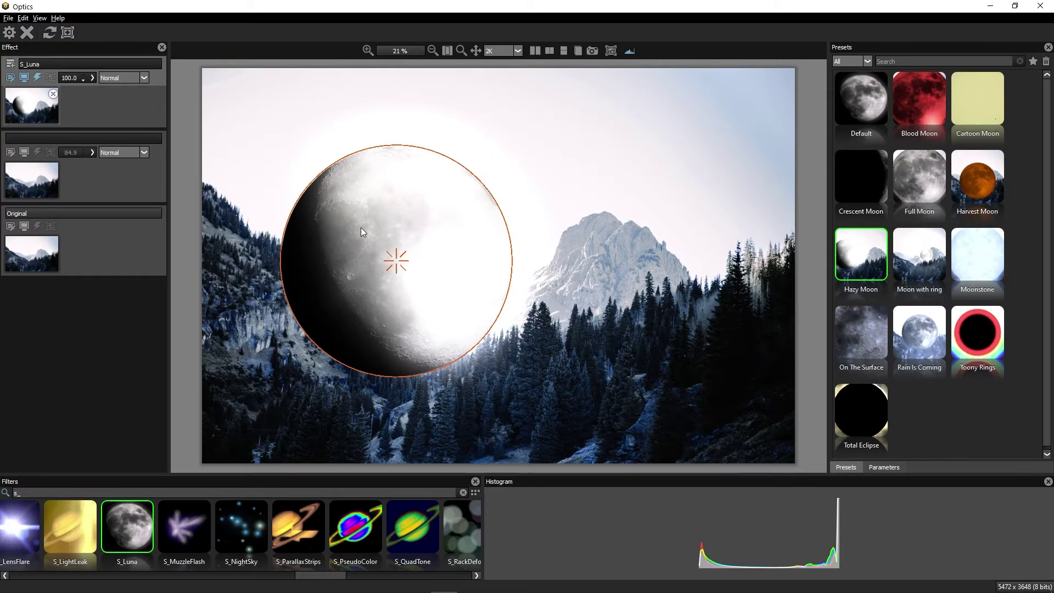
drag(397, 261, 488, 147)
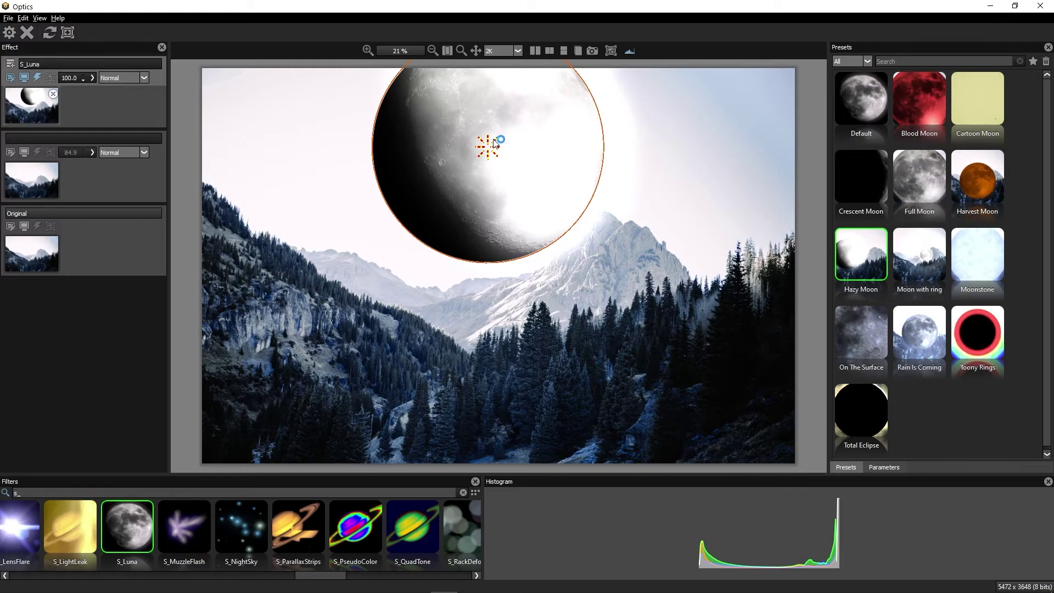
drag(494, 145, 502, 105)
- Try Total Eclipse and On The Surface, settle on Rain Is Coming, and move the moon to the top
click(876, 419)
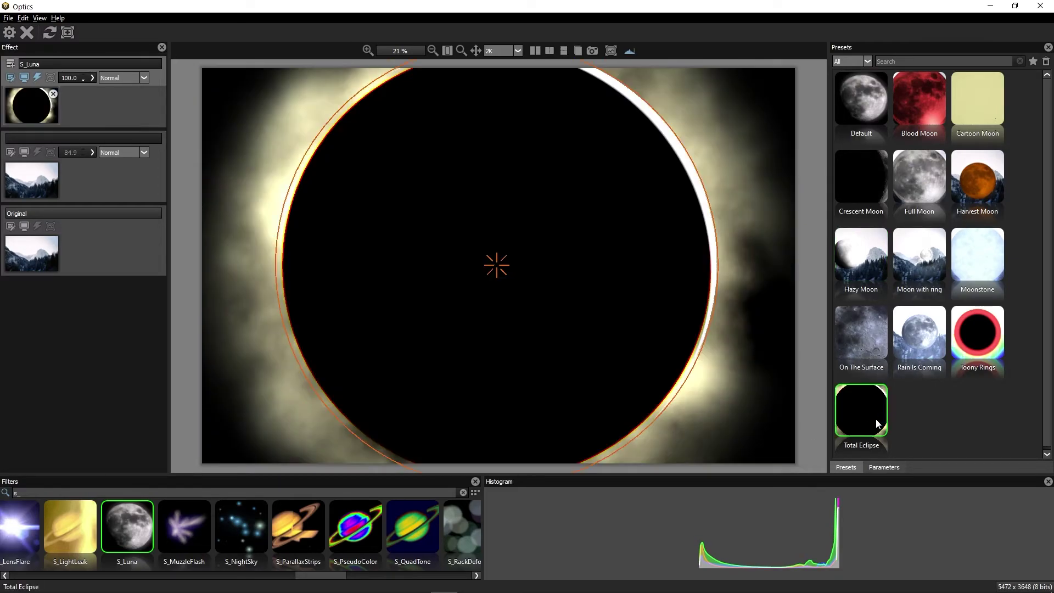
click(852, 325)
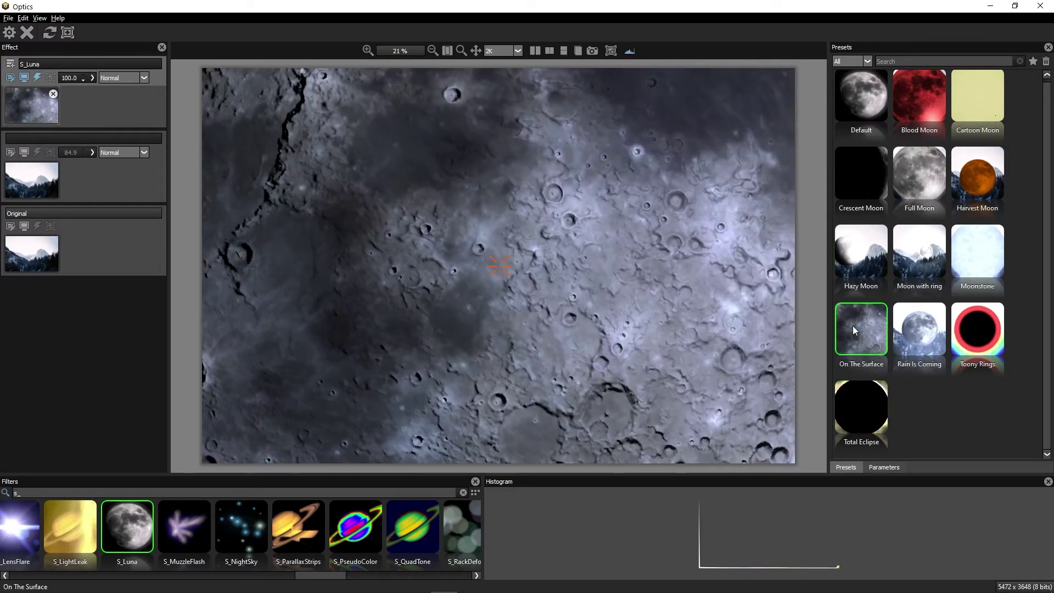
click(909, 330)
drag(500, 267, 498, 133)
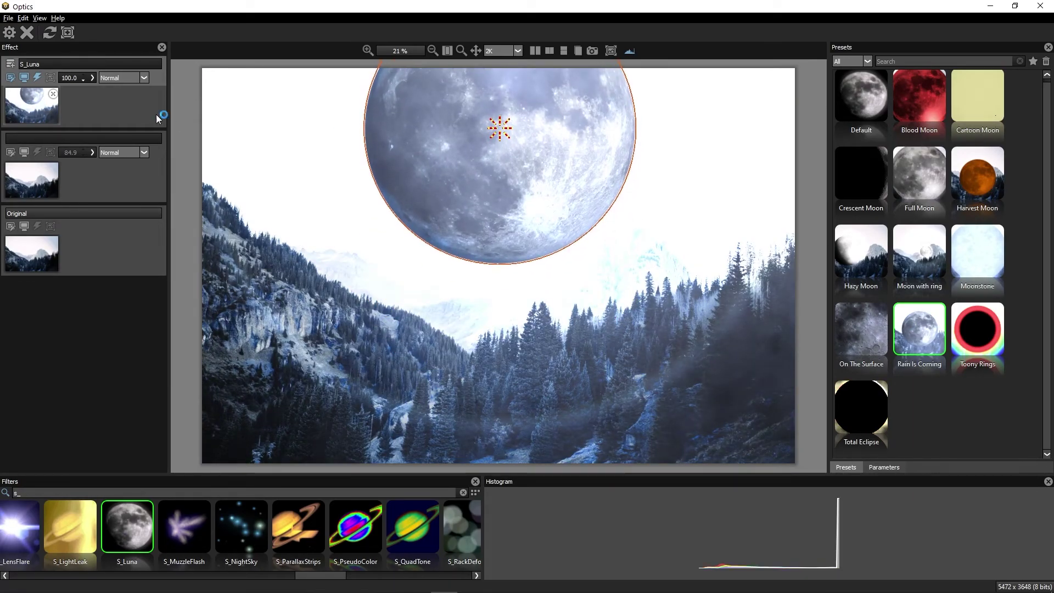
- Lower the moon layer's opacity, then restore it to 100
drag(97, 90, 74, 90)
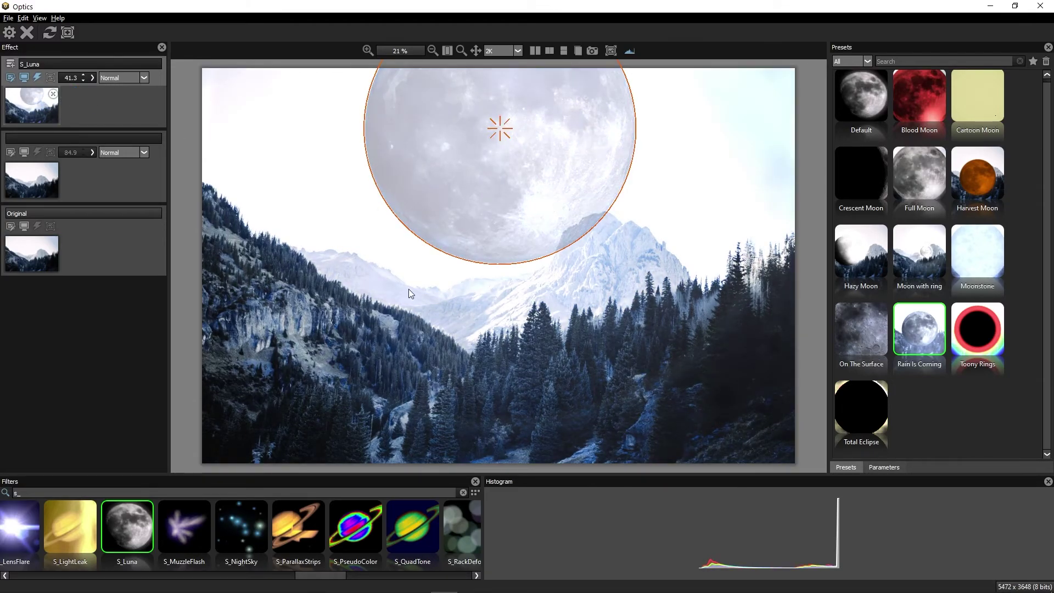
click(500, 128)
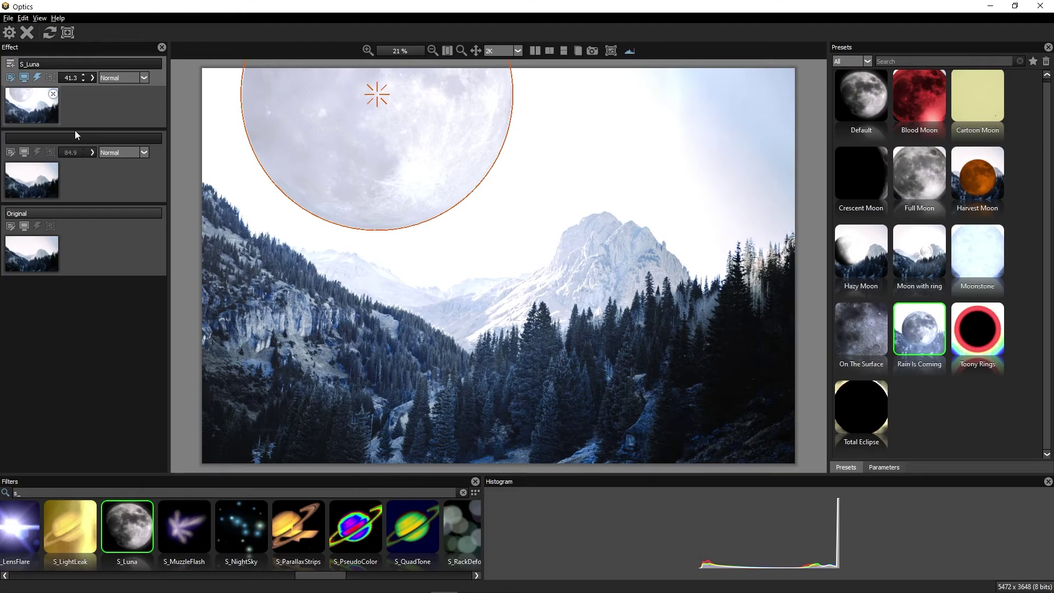
drag(92, 77, 108, 87)
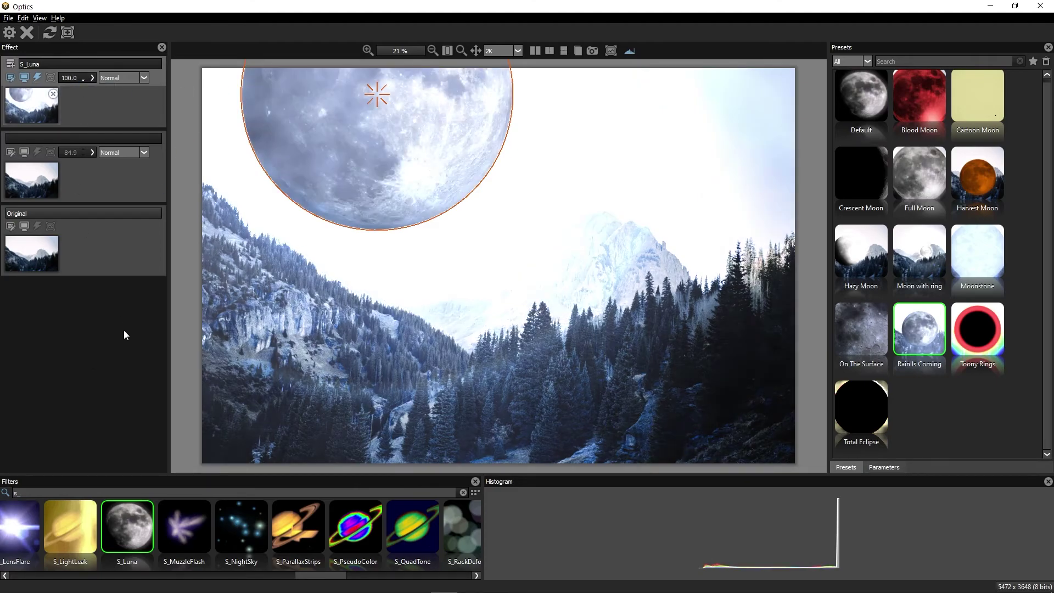
- Apply S_ParallaxStrips, preview So Square, Vertical Thins, Simply Upward, Fast and Shifty and others, ending on Default
click(298, 526)
click(1001, 190)
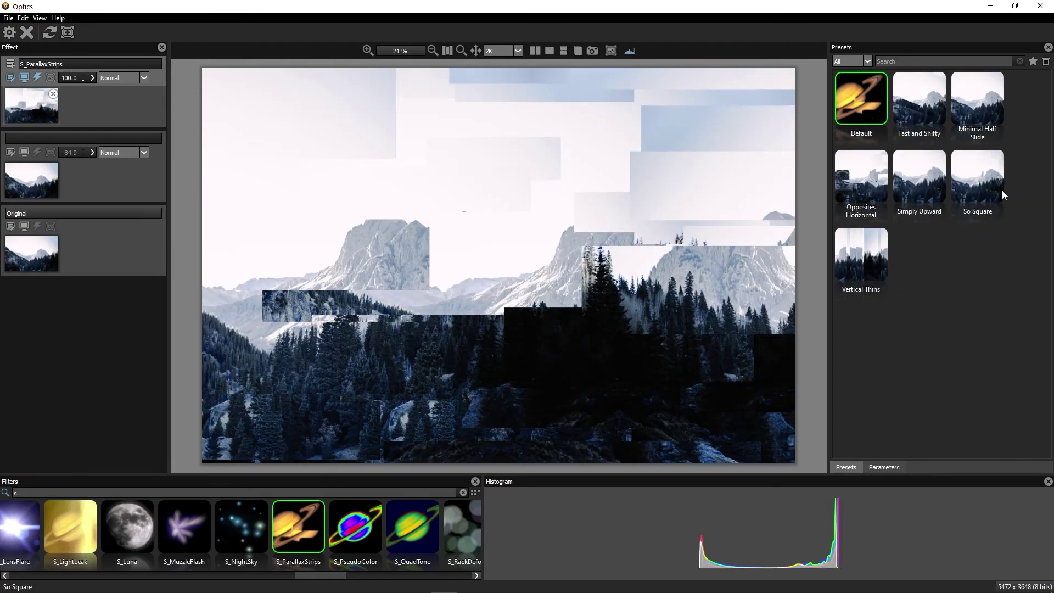
click(874, 260)
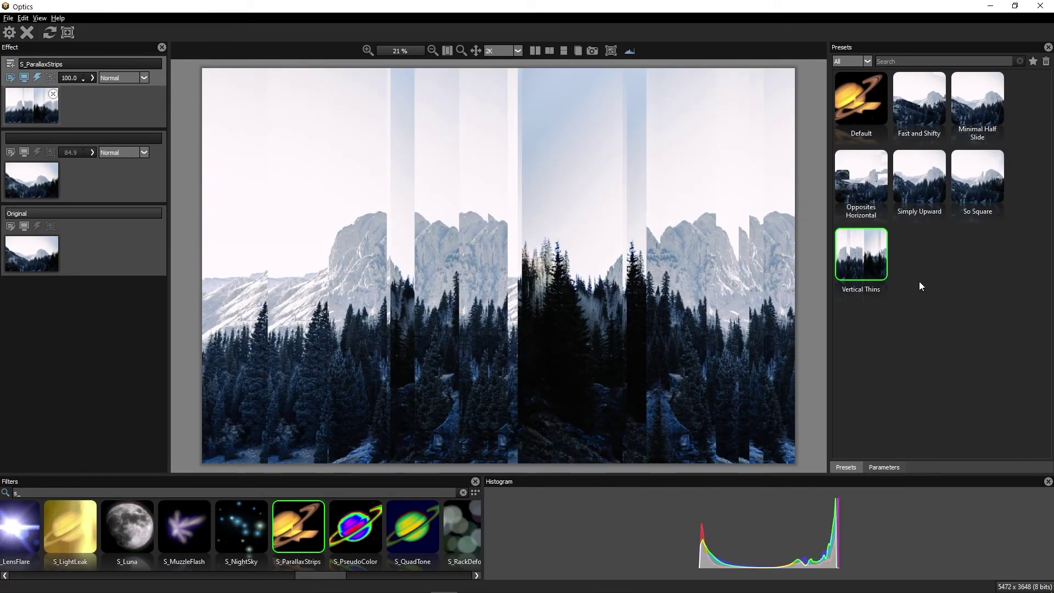
click(922, 194)
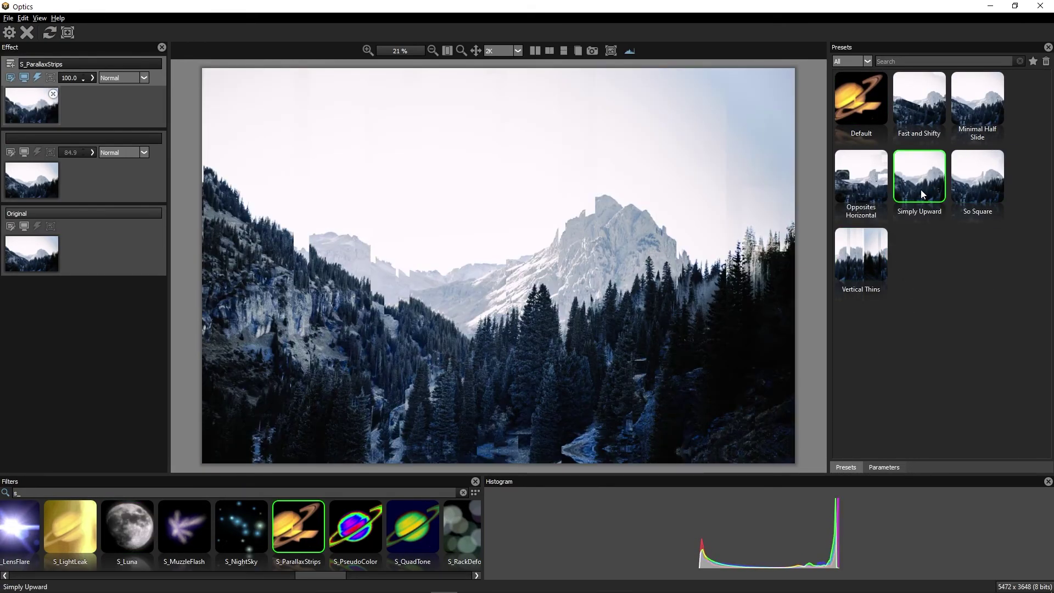
click(861, 181)
click(985, 101)
click(917, 102)
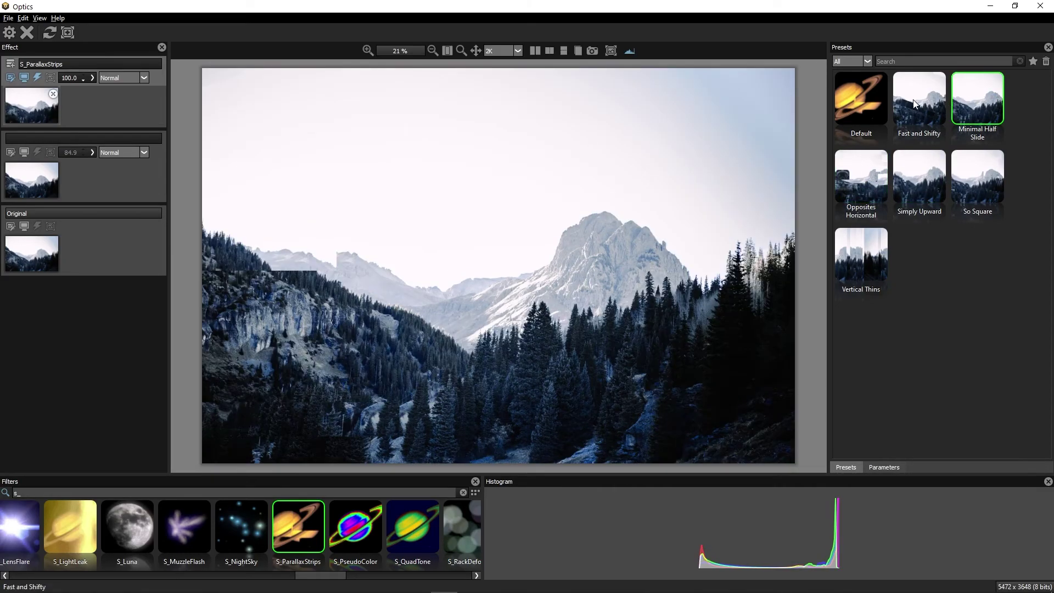
click(858, 119)
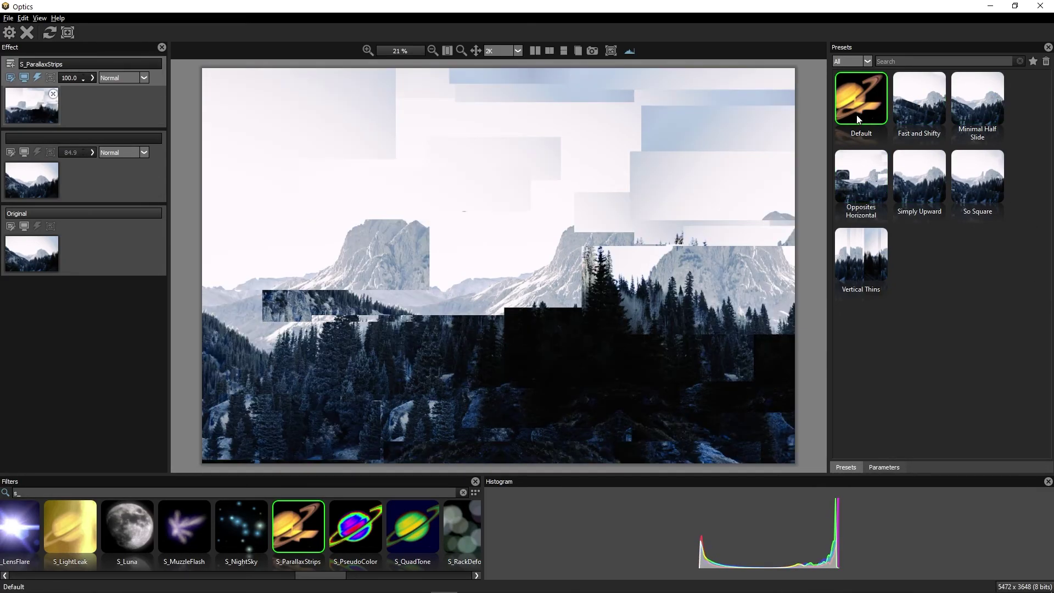